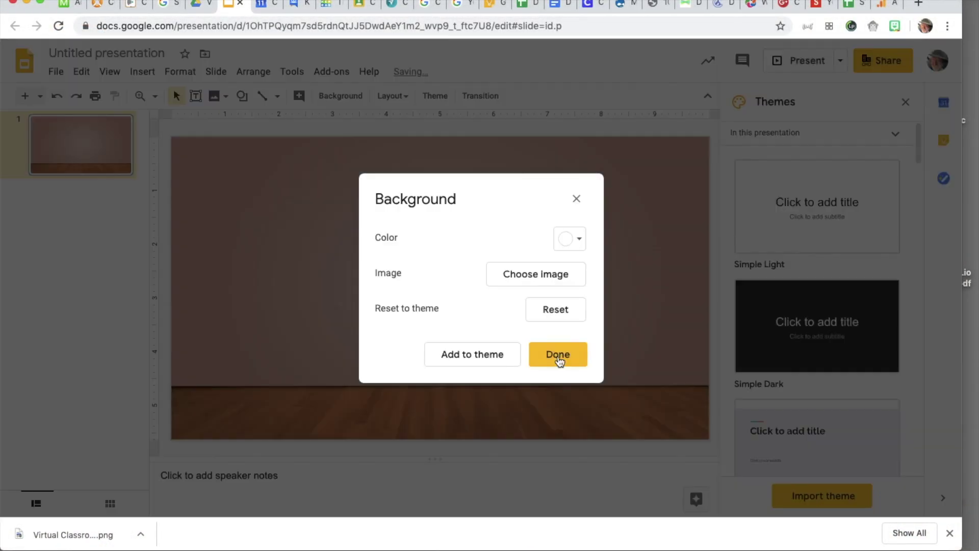
# - Place the light-blue sofa from a 'sofa with transparent' search at the lower left and fit the Bitmoji onto it
pyautogui.click(557, 357)
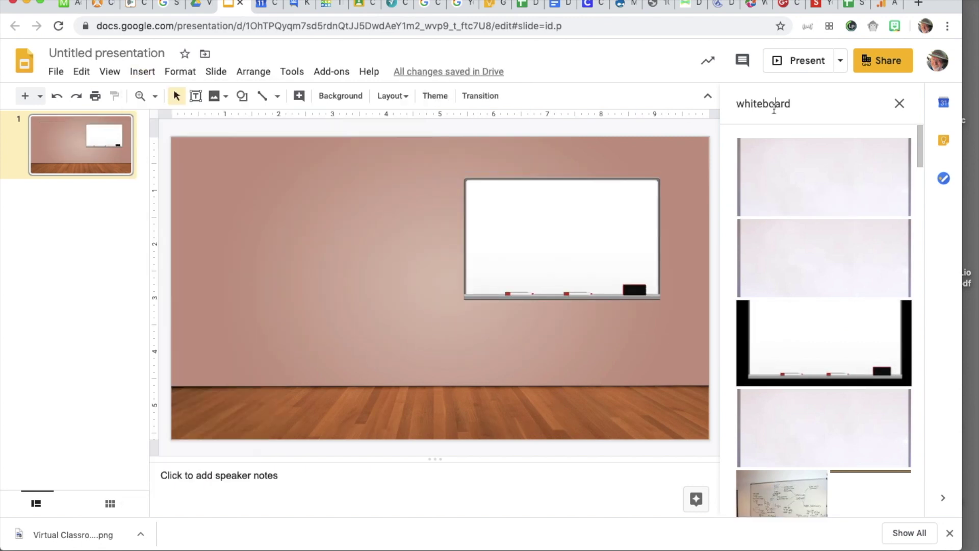
pyautogui.write('sofa with transpar')
pyautogui.click(816, 142)
pyautogui.click(823, 242)
pyautogui.moveTo(306, 208); pyautogui.dragTo(306, 350)
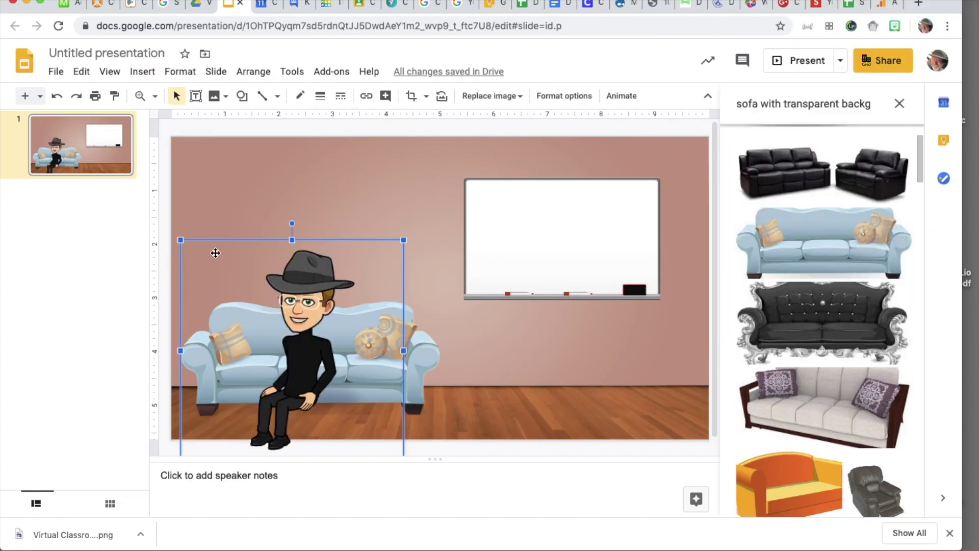
pyautogui.moveTo(215, 253); pyautogui.dragTo(223, 221)
pyautogui.moveTo(415, 318); pyautogui.dragTo(393, 323)
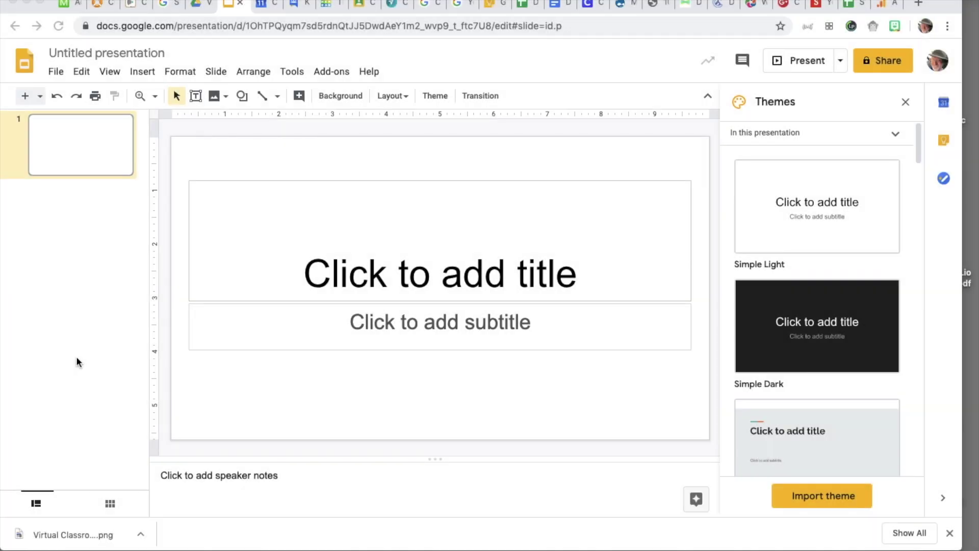
# - Add a new blank slide and delete the original title slide
pyautogui.click(39, 96)
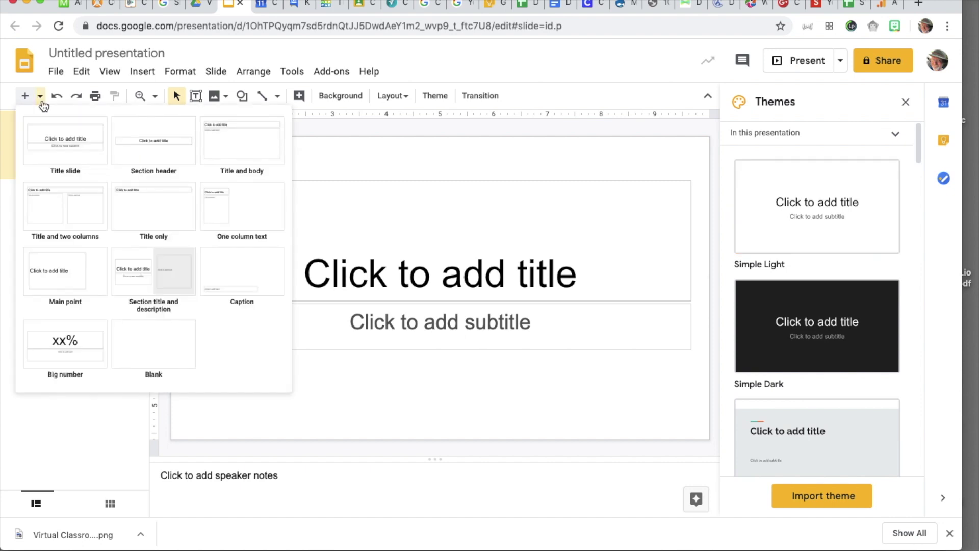
pyautogui.click(154, 344)
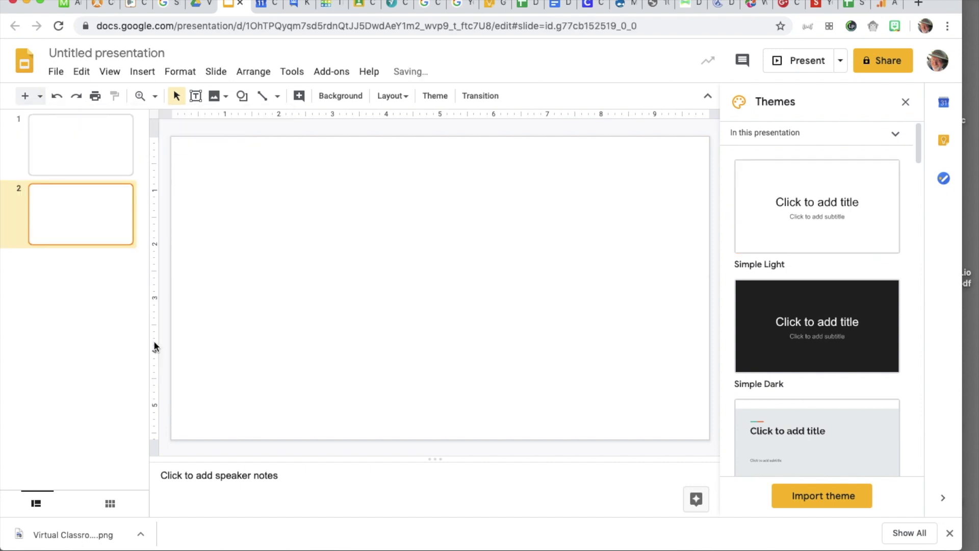
pyautogui.click(90, 152)
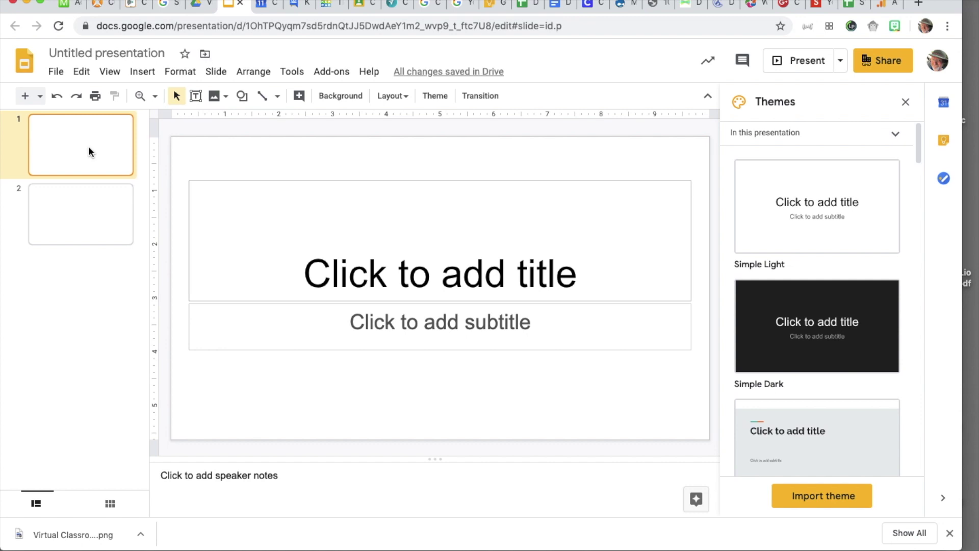
pyautogui.press('Delete')
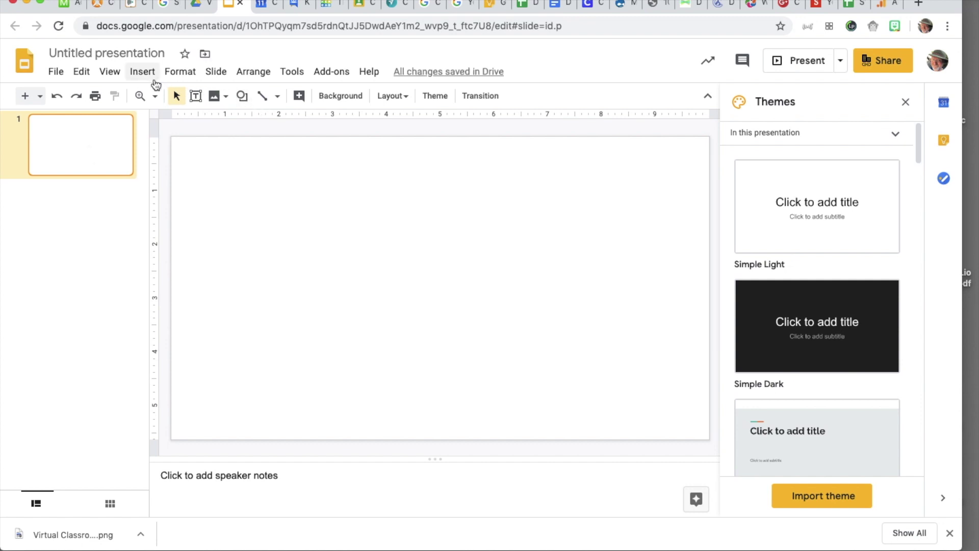
# - Make the pink wall with wooden floor image from a 'wall and floor' search the slide background
pyautogui.rightClick(305, 209)
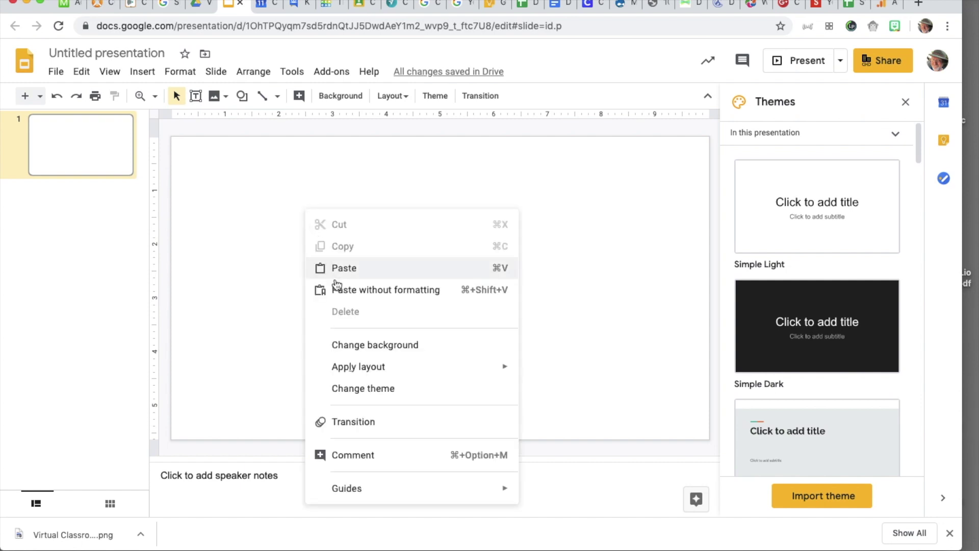
pyautogui.click(363, 346)
pyautogui.click(533, 272)
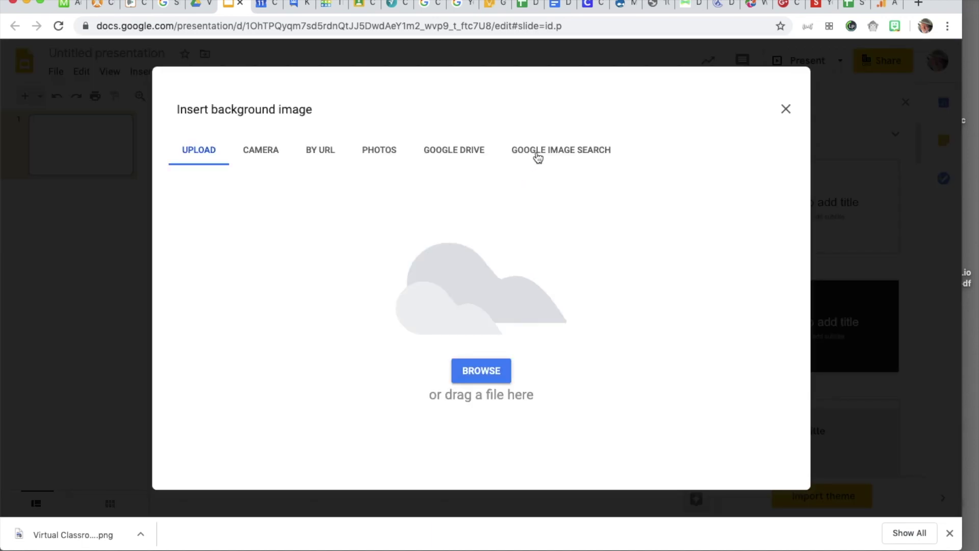
pyautogui.click(540, 155)
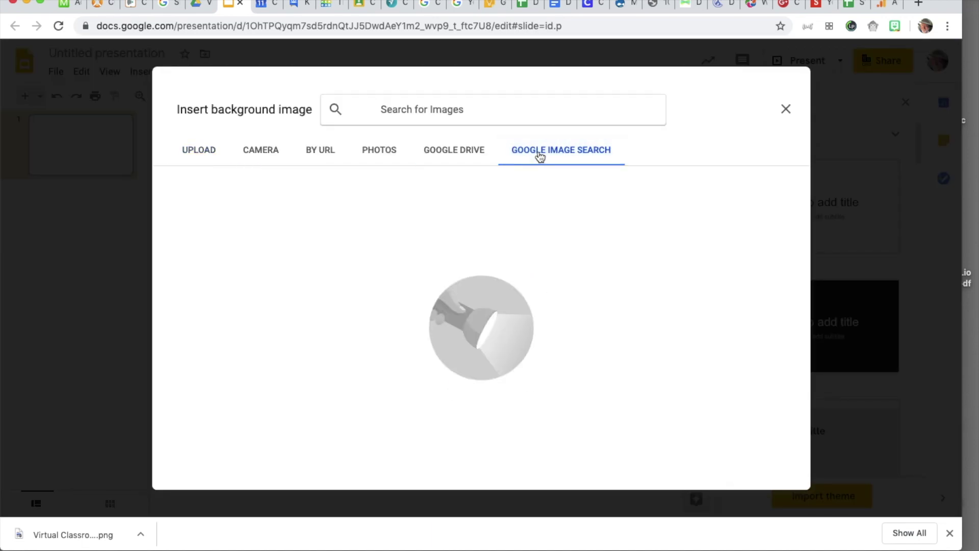
pyautogui.write('wa')
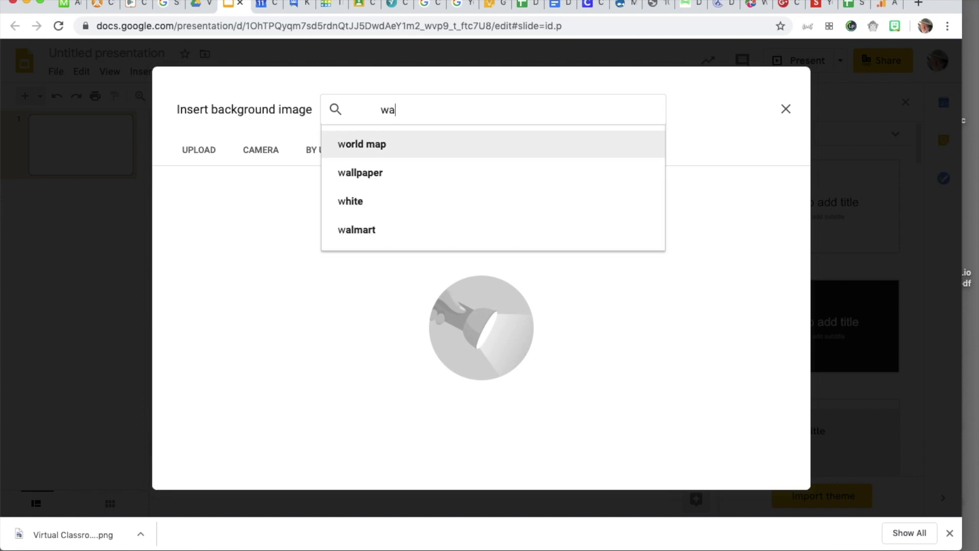
pyautogui.write('ll and floor')
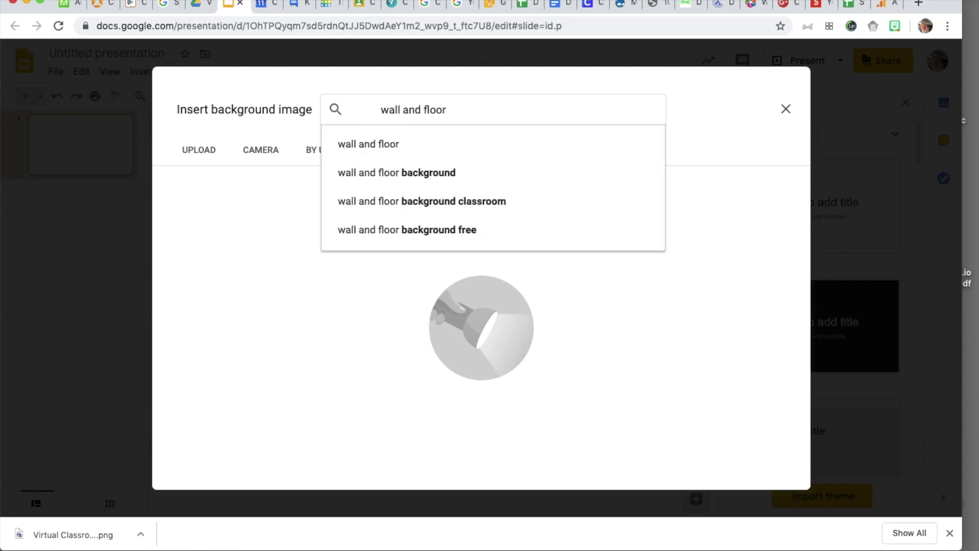
pyautogui.click(407, 174)
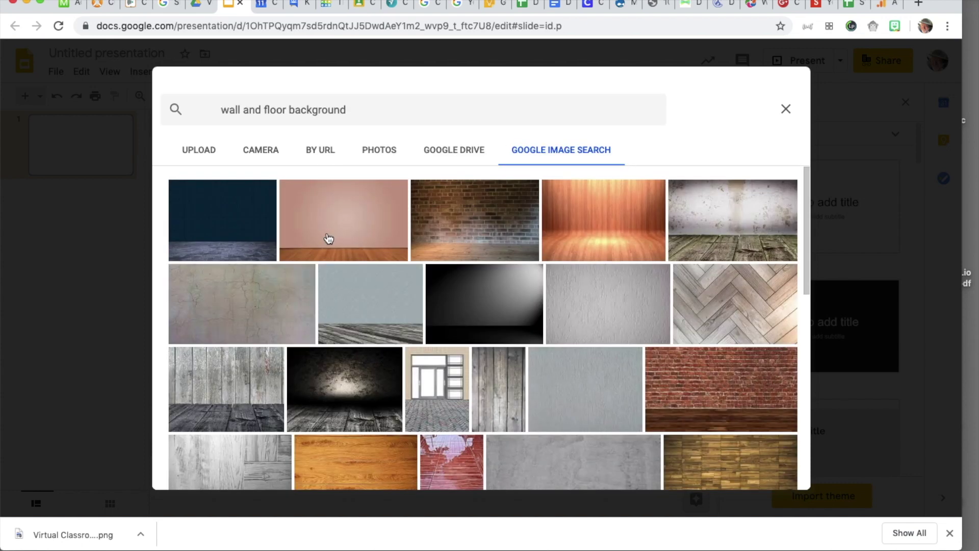
pyautogui.click(329, 239)
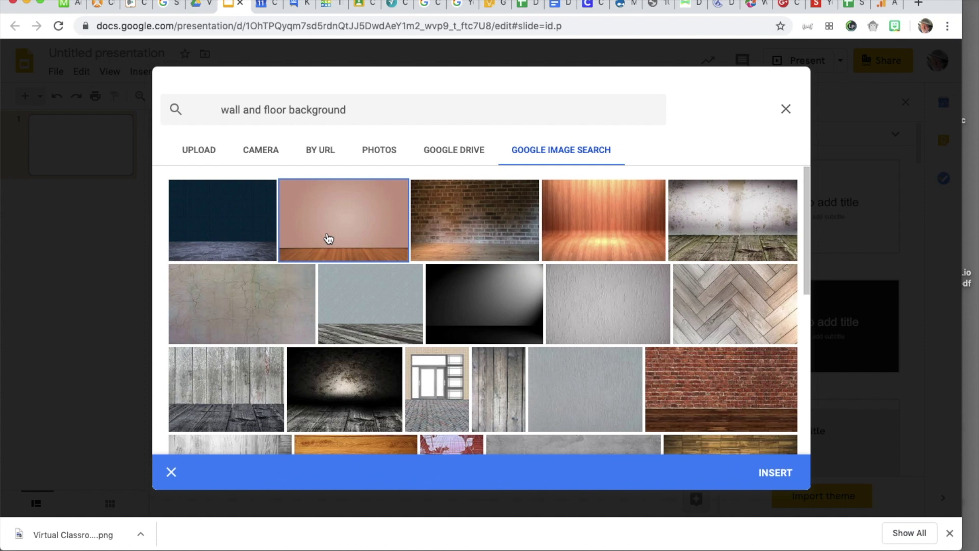
pyautogui.doubleClick(328, 238)
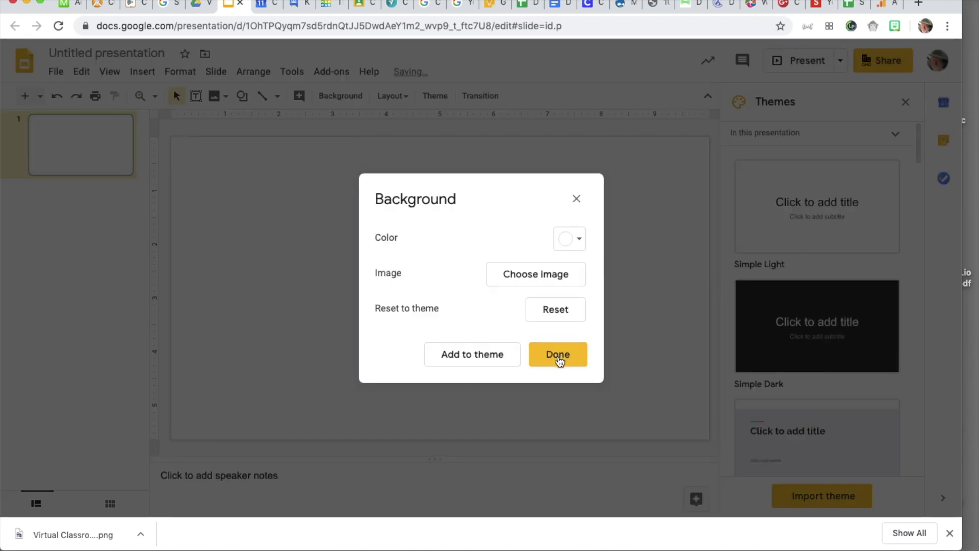
pyautogui.click(559, 357)
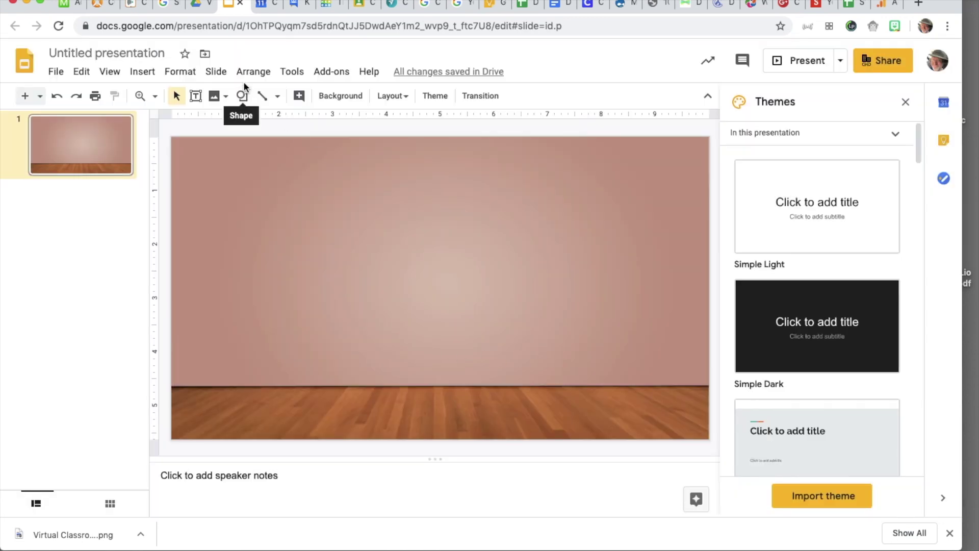
# - Insert a web-searched 'whiteboard' image and shrink it toward the wall's upper right
pyautogui.click(142, 72)
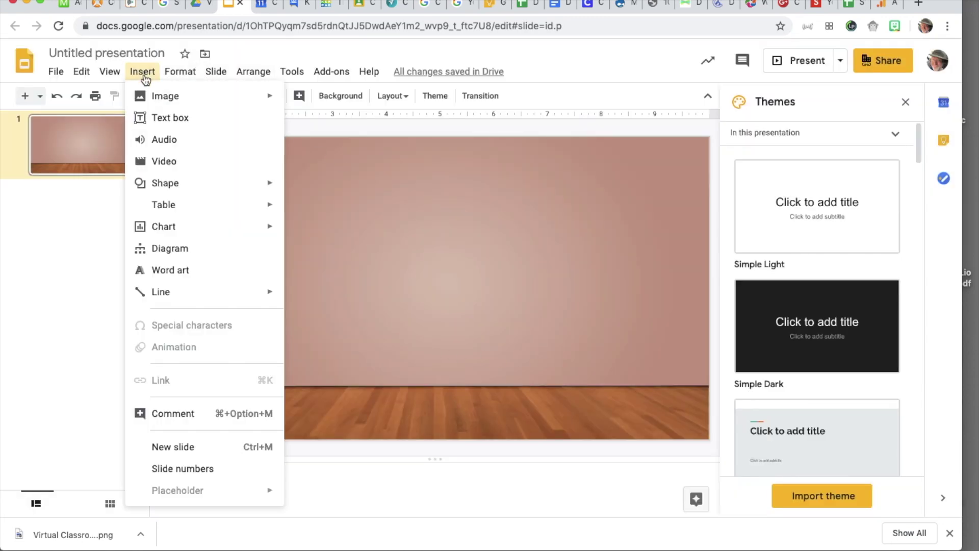
pyautogui.moveTo(151, 95)
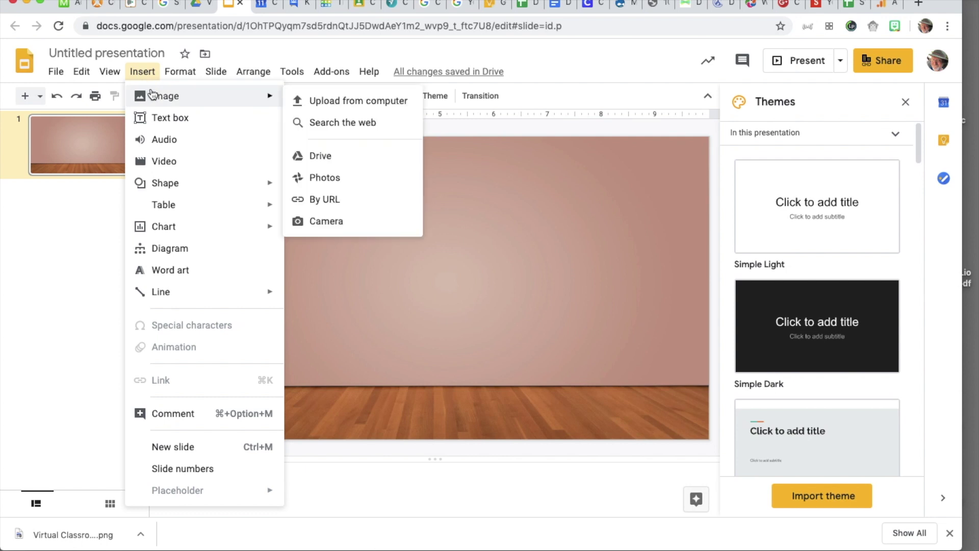
pyautogui.click(327, 125)
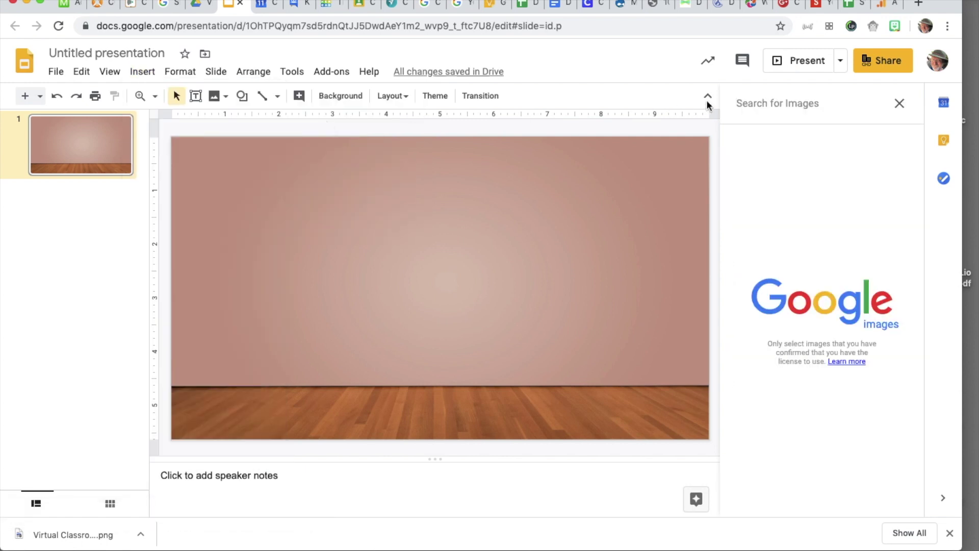
pyautogui.write('whiteboard')
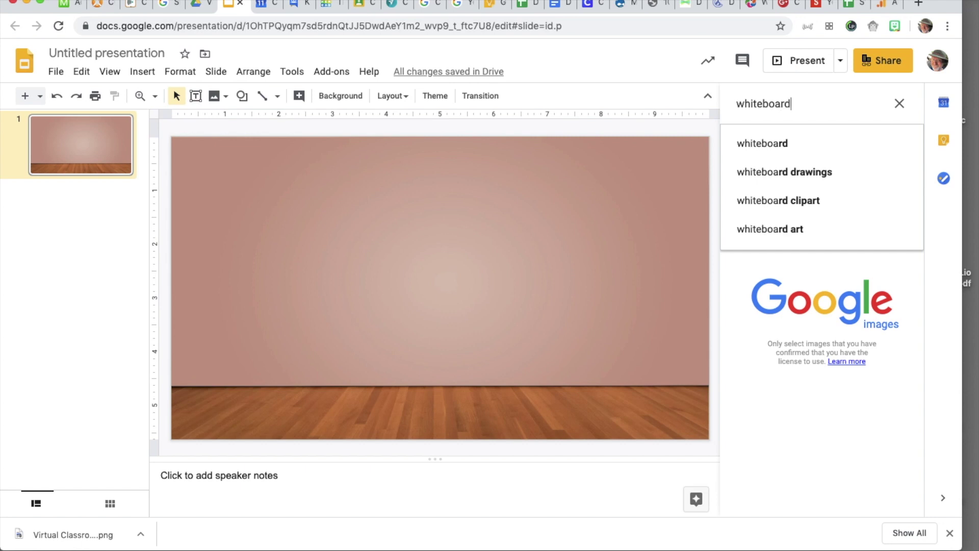
pyautogui.press('Return')
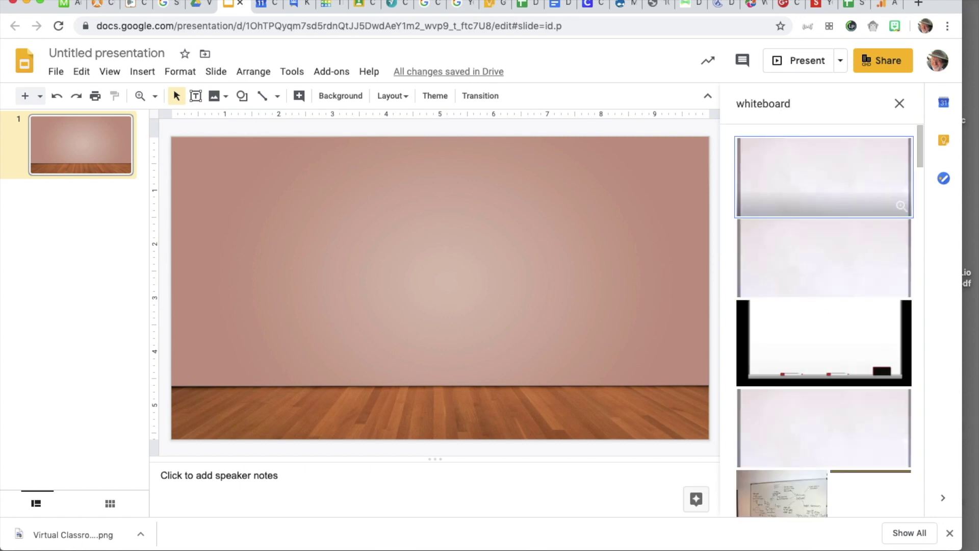
pyautogui.moveTo(791, 341); pyautogui.dragTo(418, 217)
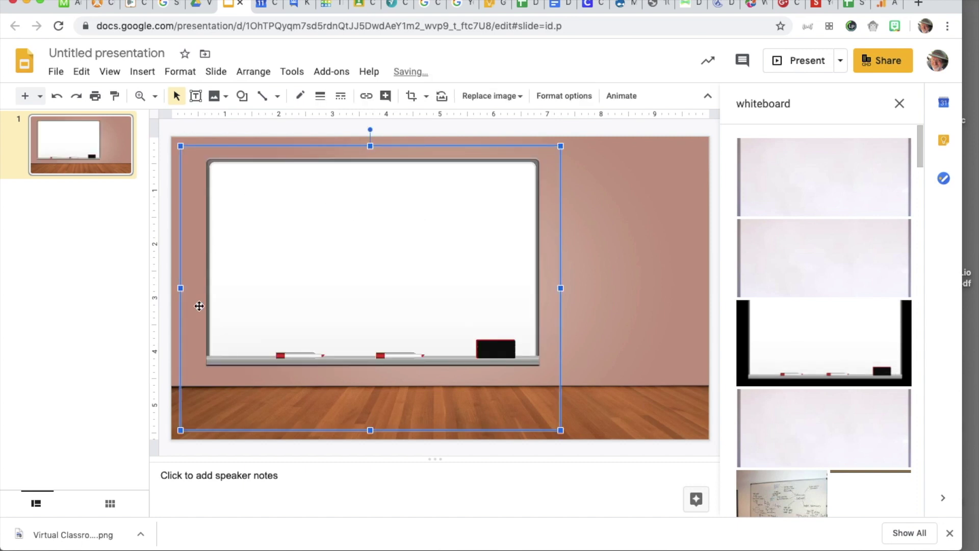
pyautogui.moveTo(180, 429); pyautogui.dragTo(448, 306)
# - Search 'sofa with transparent background' and place the light-blue sofa on the lower-left floor
pyautogui.click(774, 104)
pyautogui.doubleClick(774, 104)
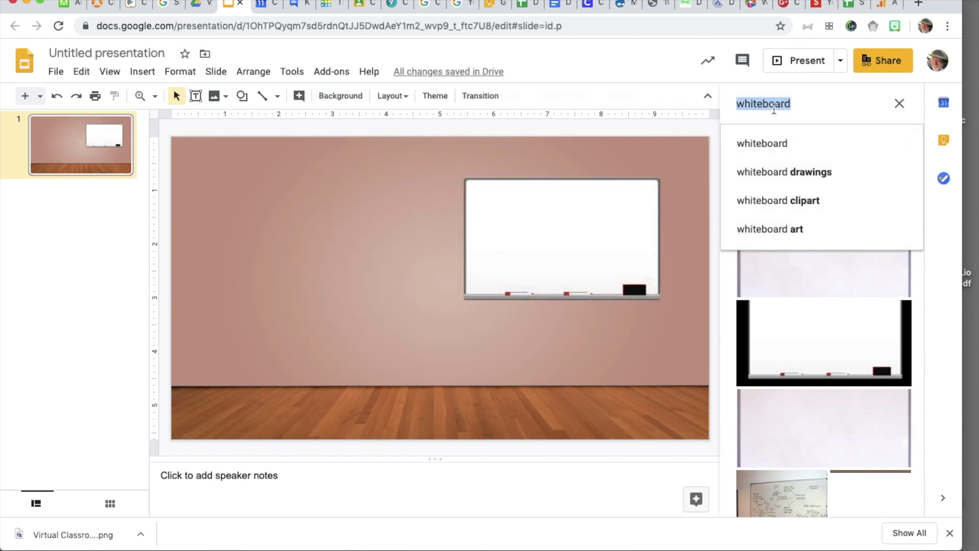
pyautogui.write('sofa')
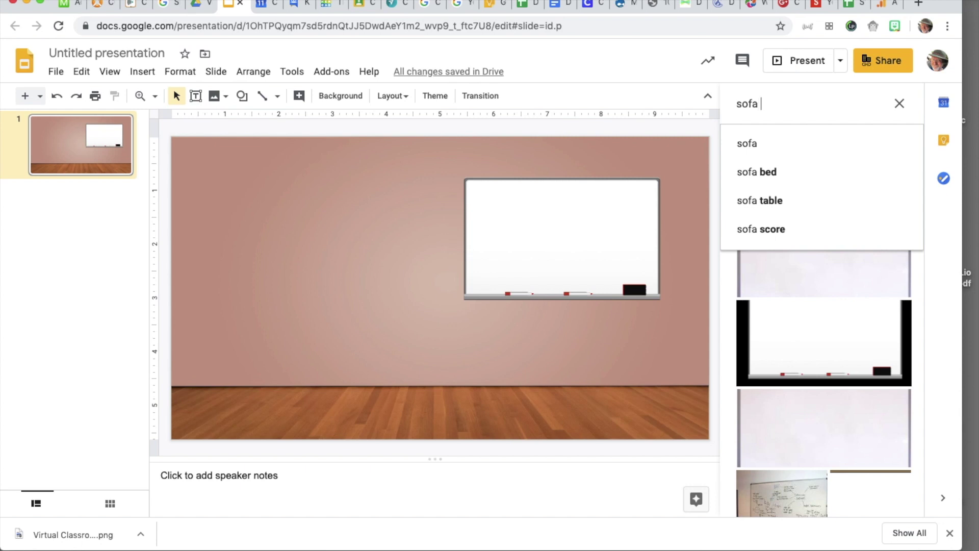
pyautogui.write(' with tr')
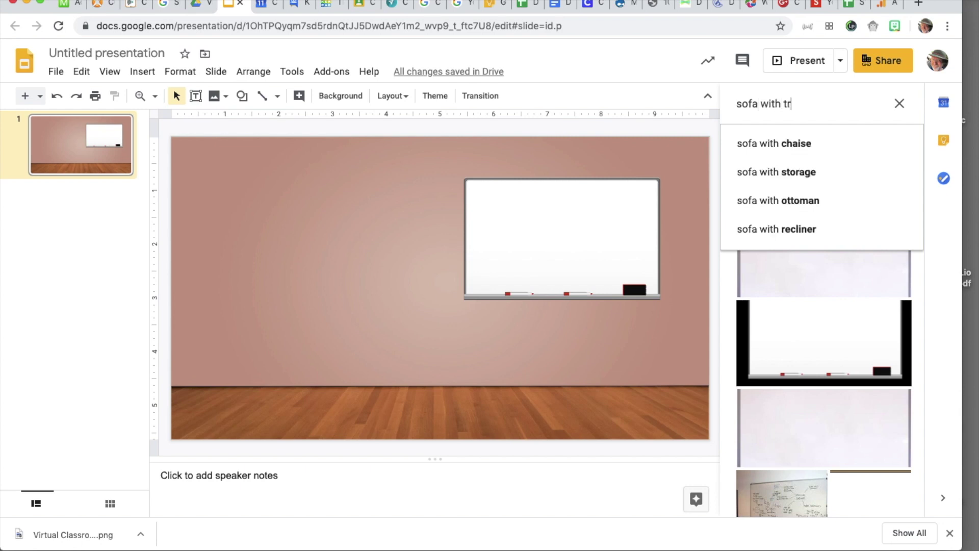
pyautogui.write('anspar')
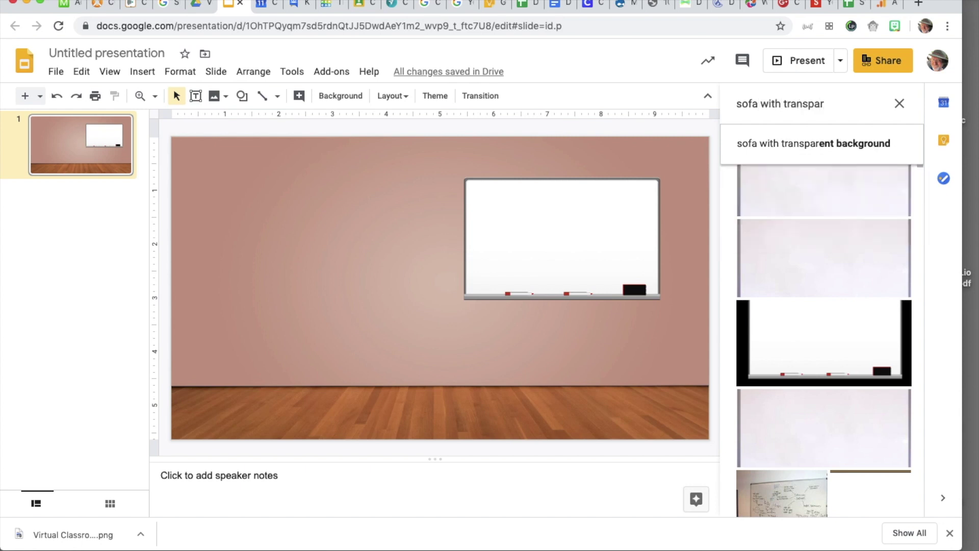
pyautogui.click(827, 143)
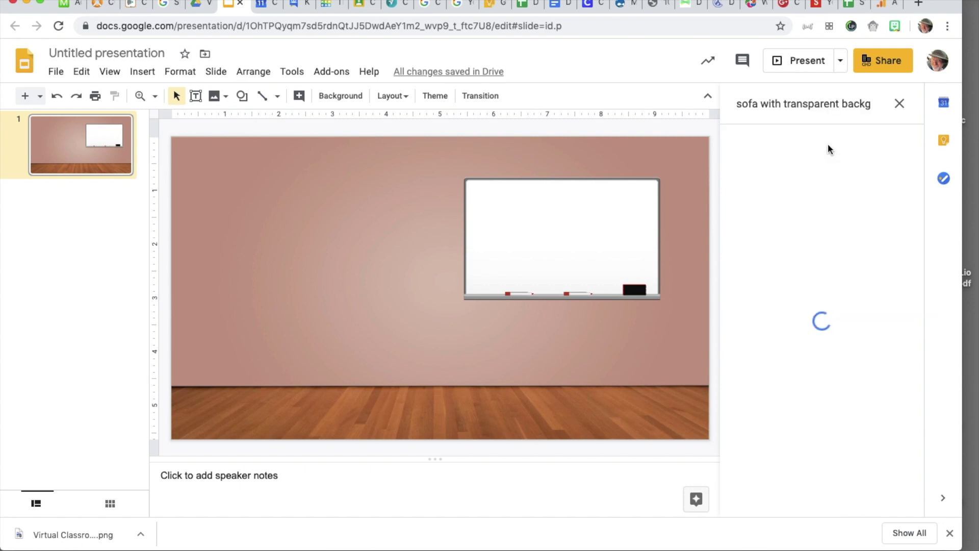
pyautogui.scroll(-2, 819, 249)
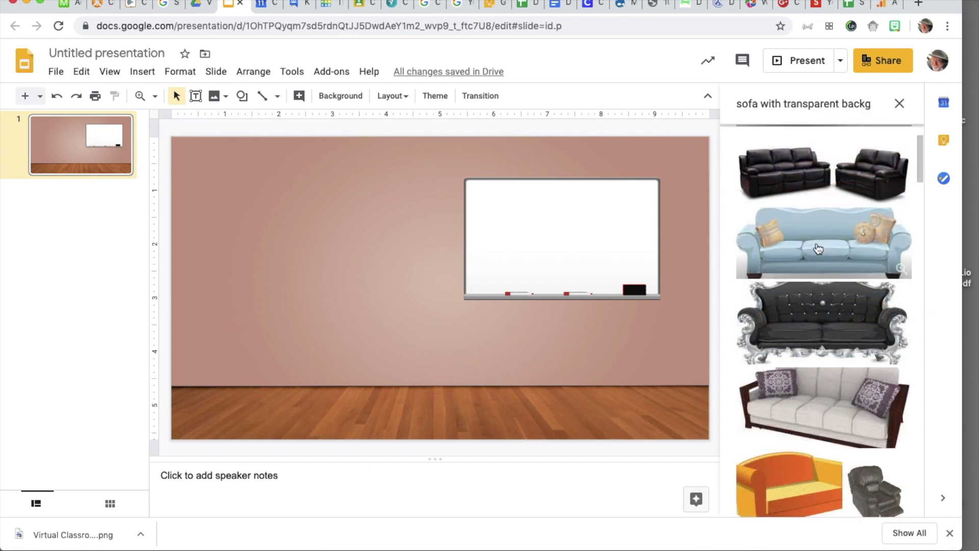
pyautogui.moveTo(819, 248); pyautogui.dragTo(216, 326)
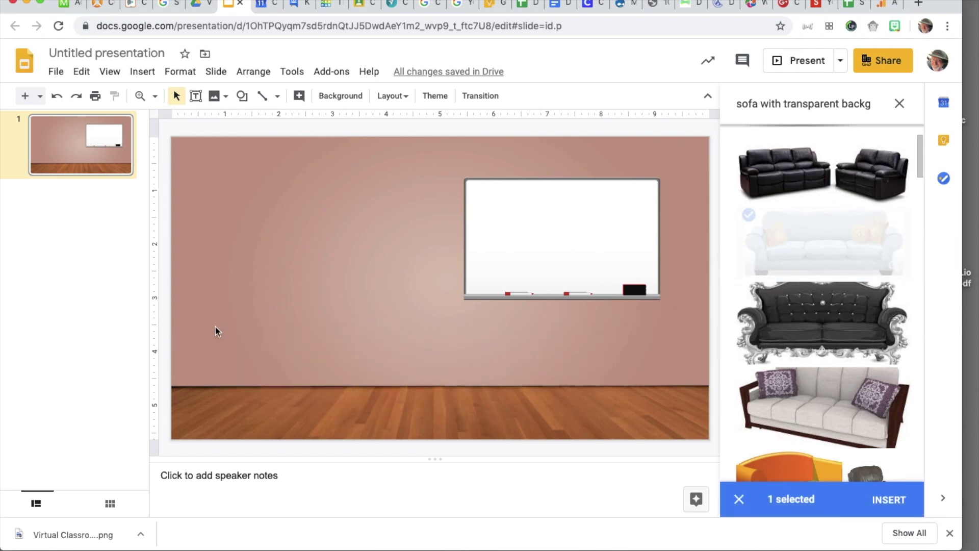
pyautogui.moveTo(269, 236); pyautogui.dragTo(271, 387)
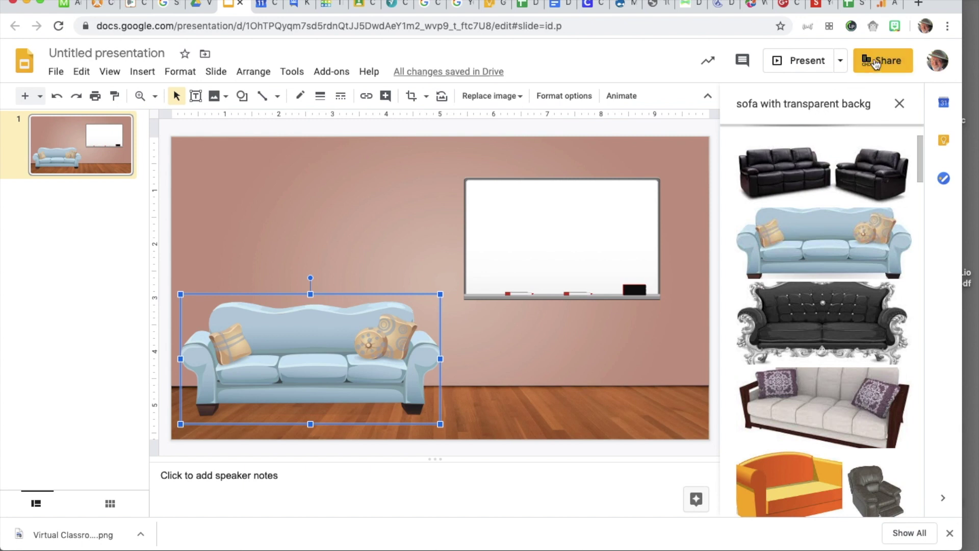
# - Search the Bitmoji panel for 'sitting' and drag the first sitting Bitmoji onto the slide
pyautogui.click(894, 27)
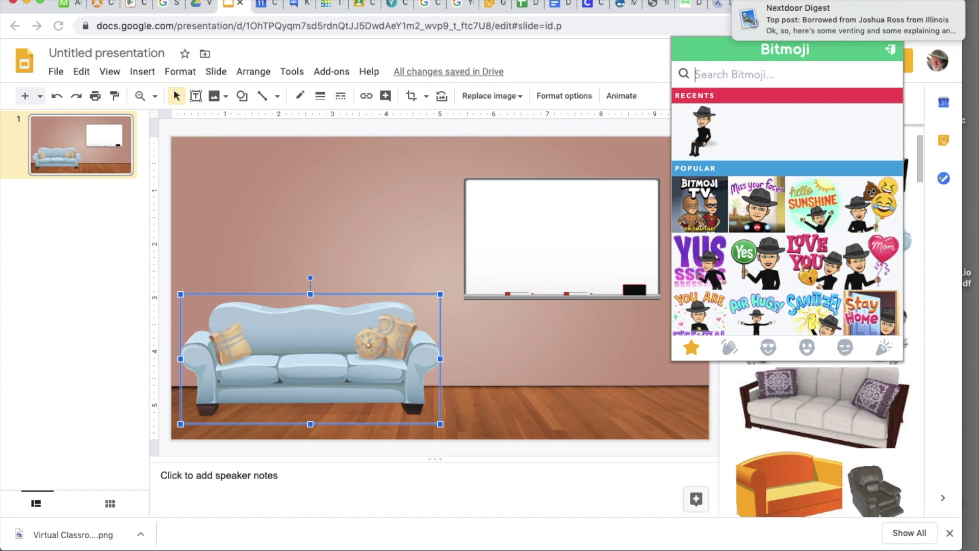
pyautogui.write('sitting')
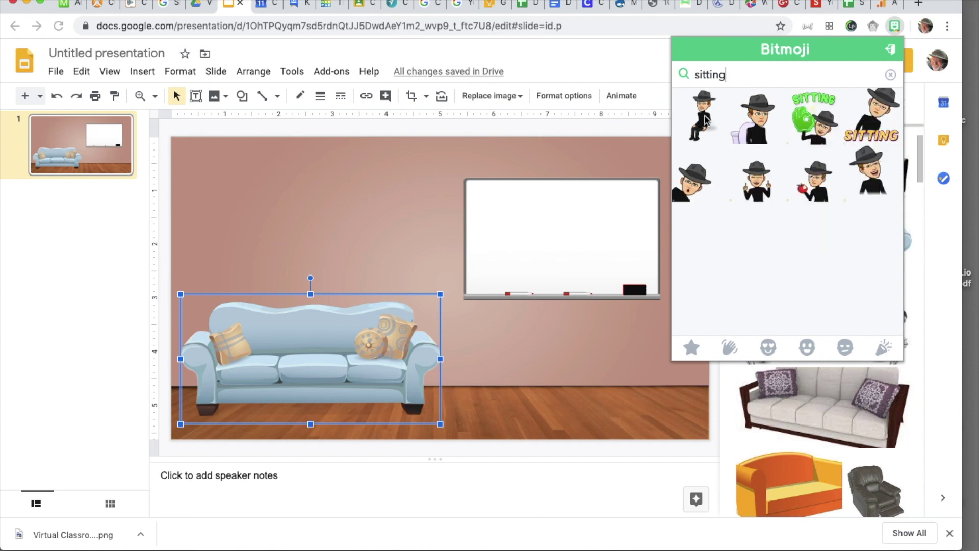
pyautogui.moveTo(705, 118); pyautogui.dragTo(316, 332)
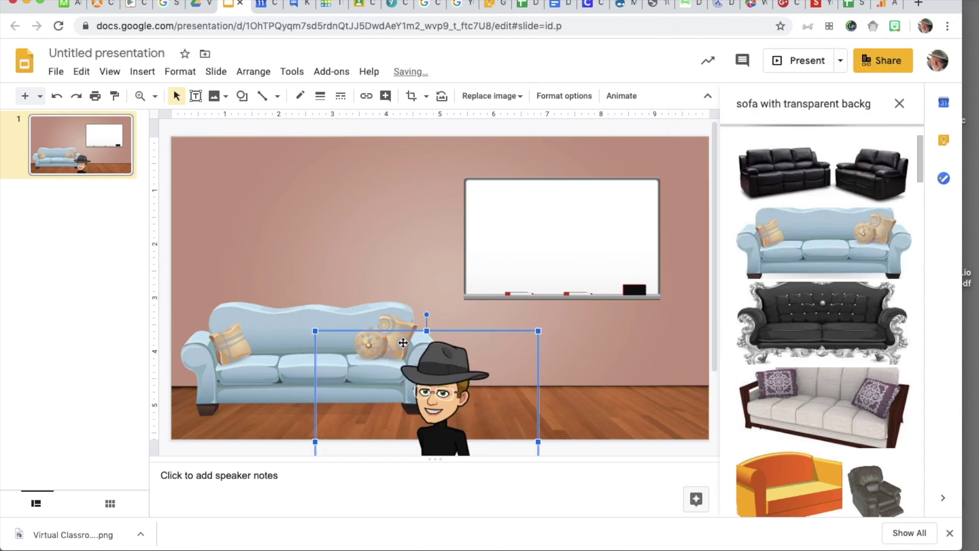
# - Flip the Bitmoji horizontally, shrink it and seat it on the sofa, then narrow the sofa
pyautogui.moveTo(403, 343); pyautogui.dragTo(272, 251)
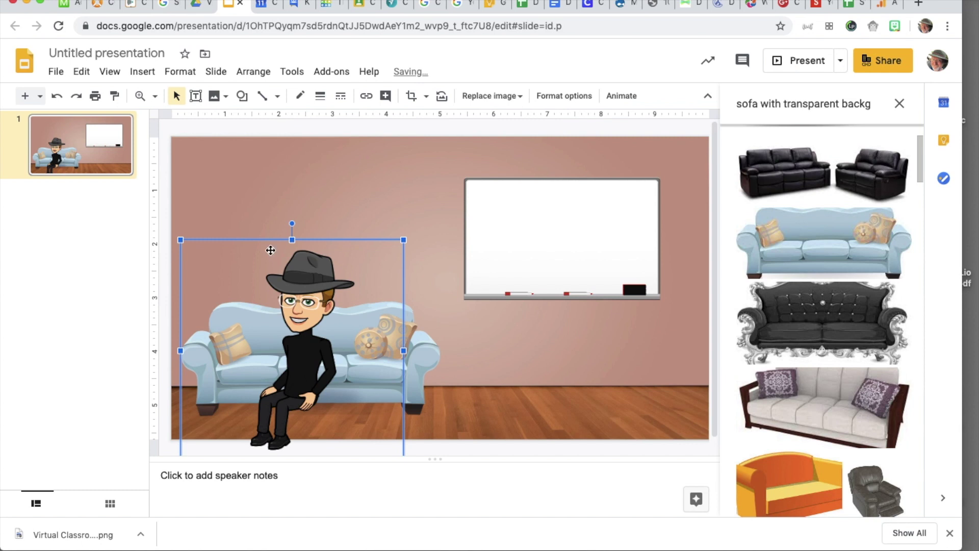
pyautogui.click(255, 72)
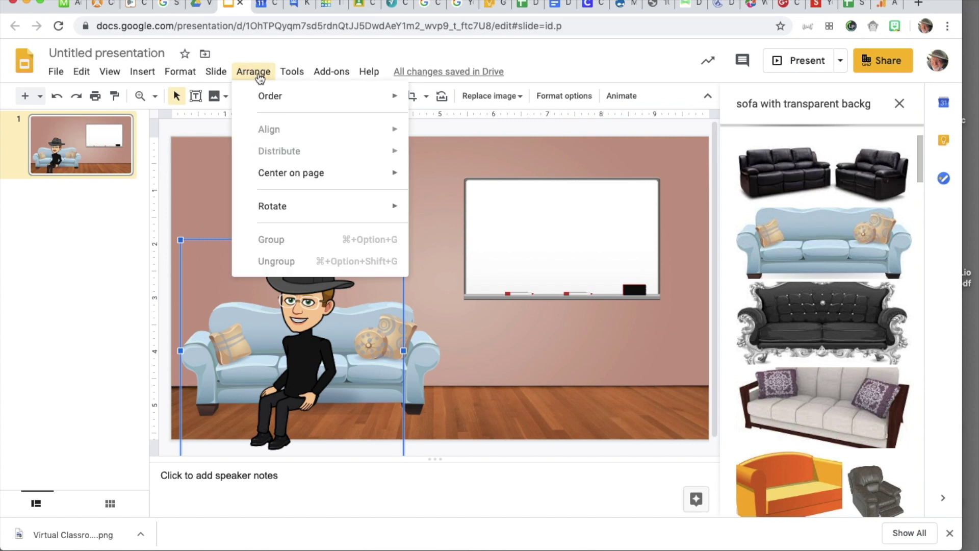
pyautogui.moveTo(283, 206)
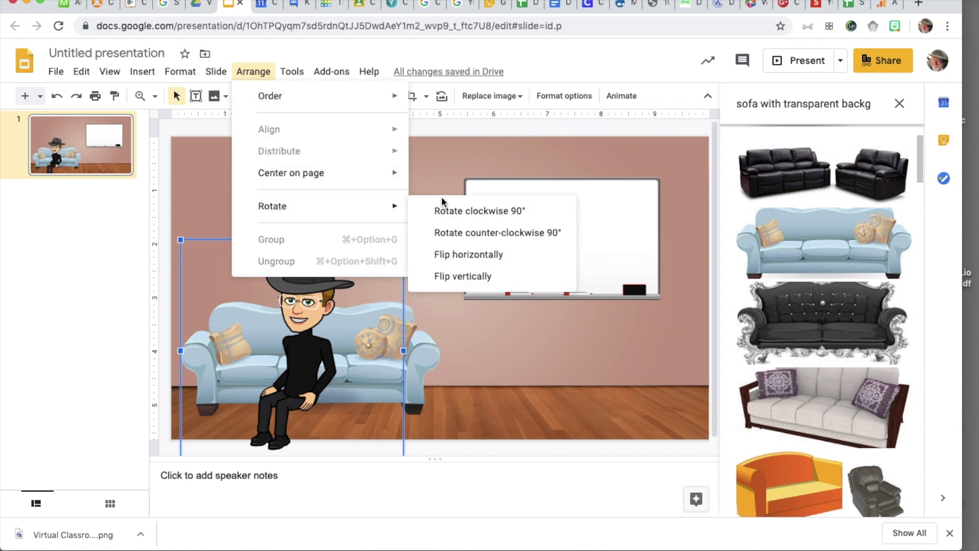
pyautogui.click(475, 261)
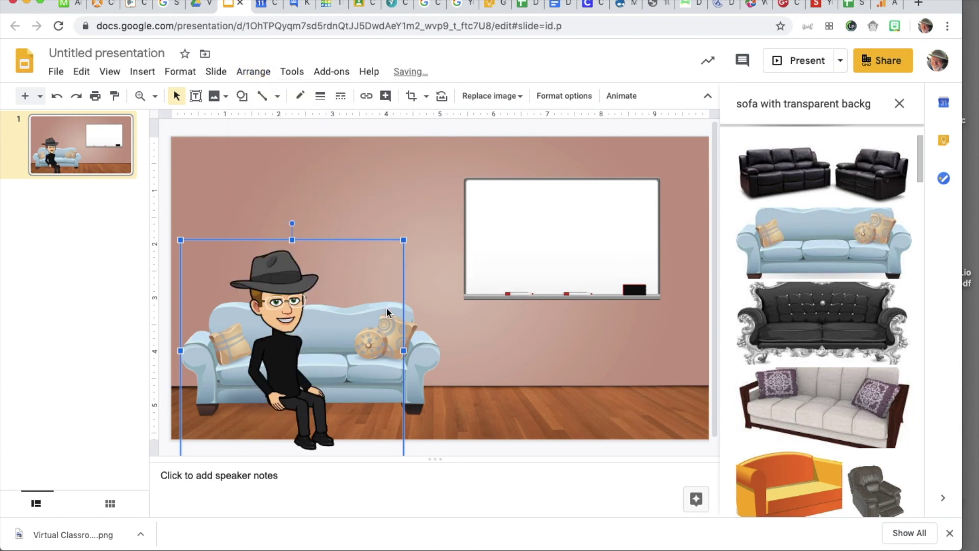
pyautogui.moveTo(302, 388); pyautogui.dragTo(309, 358)
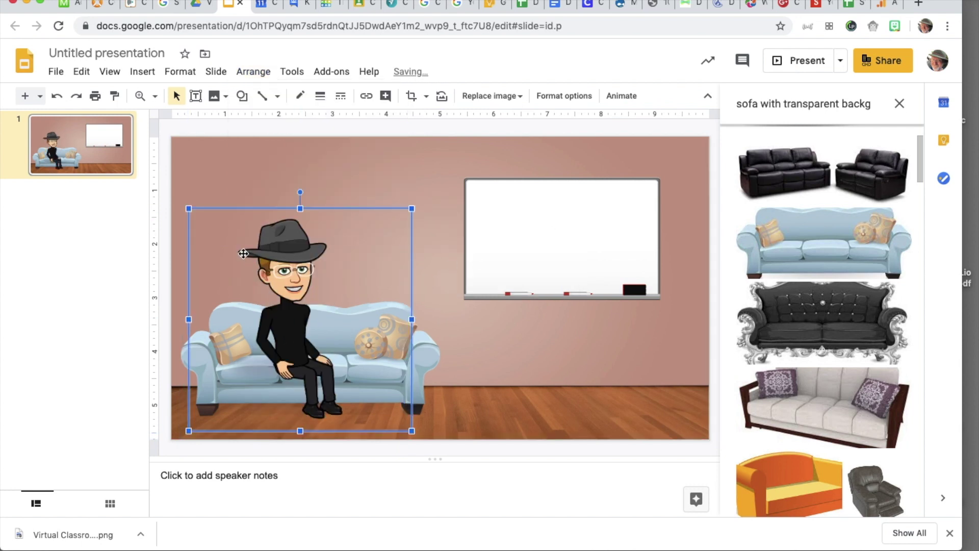
pyautogui.moveTo(189, 209); pyautogui.dragTo(205, 223)
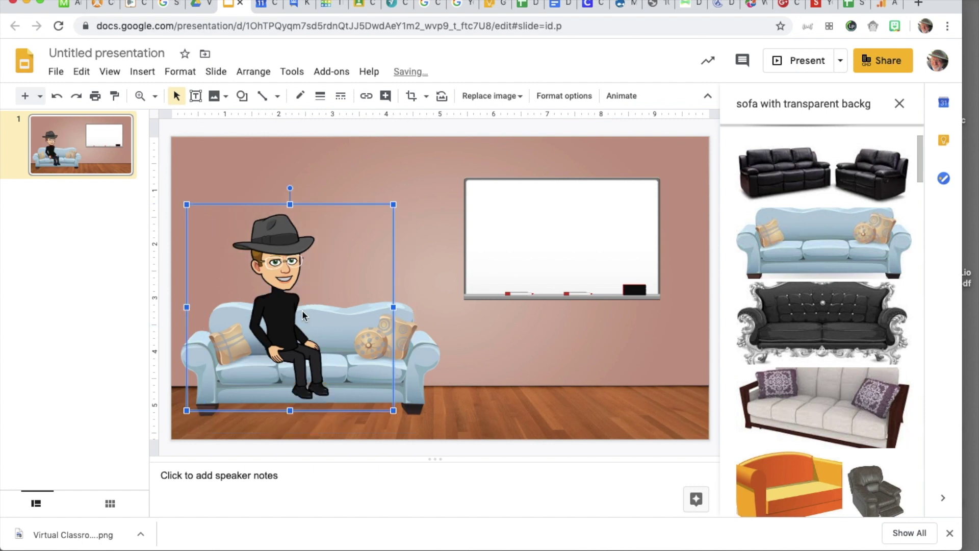
pyautogui.moveTo(302, 310); pyautogui.dragTo(302, 326)
pyautogui.click(415, 360)
pyautogui.moveTo(440, 294); pyautogui.dragTo(413, 307)
# - Lower the Bitmoji, raise the whiteboard, and add a black 'clock' image to the upper-left wall
pyautogui.moveTo(277, 330); pyautogui.dragTo(278, 335)
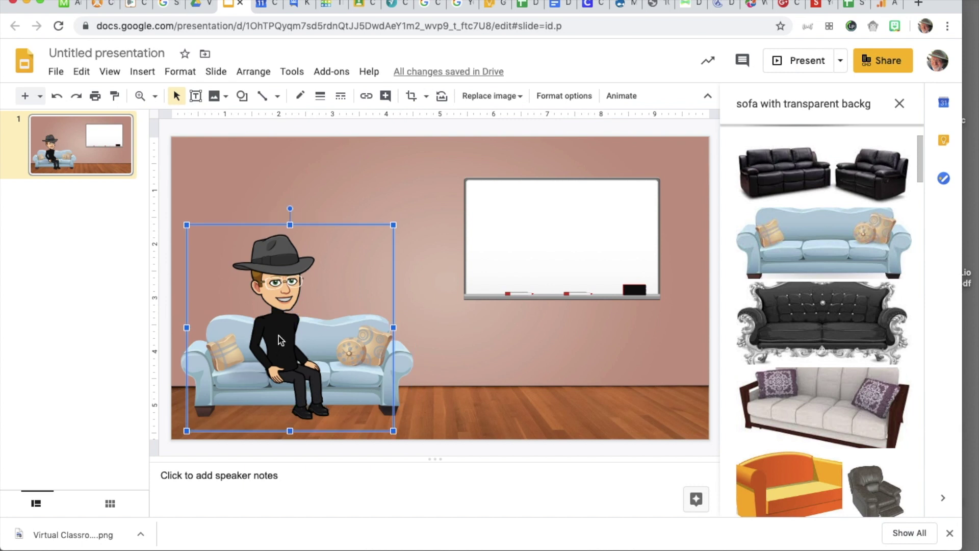
pyautogui.moveTo(561, 240); pyautogui.dragTo(559, 220)
pyautogui.doubleClick(749, 104)
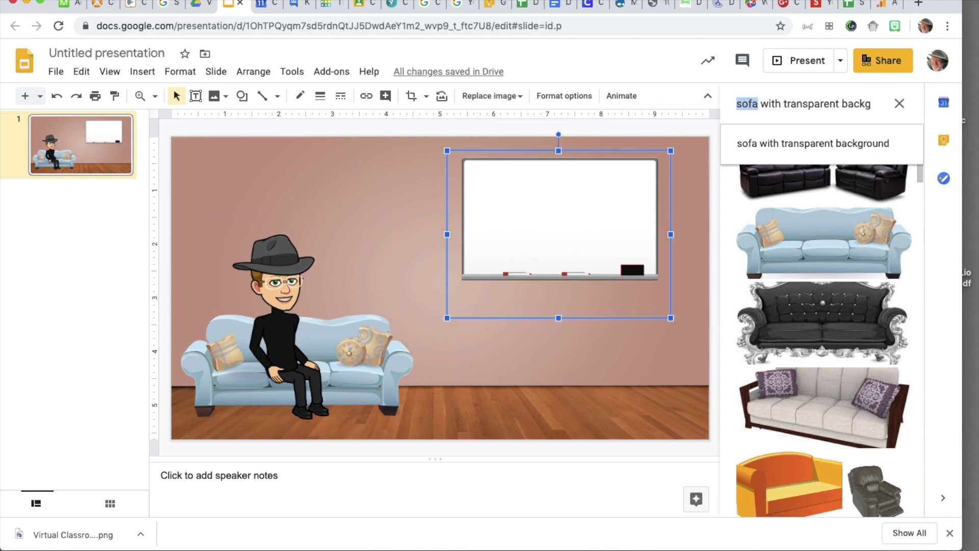
pyautogui.write('clock')
pyautogui.press('Return')
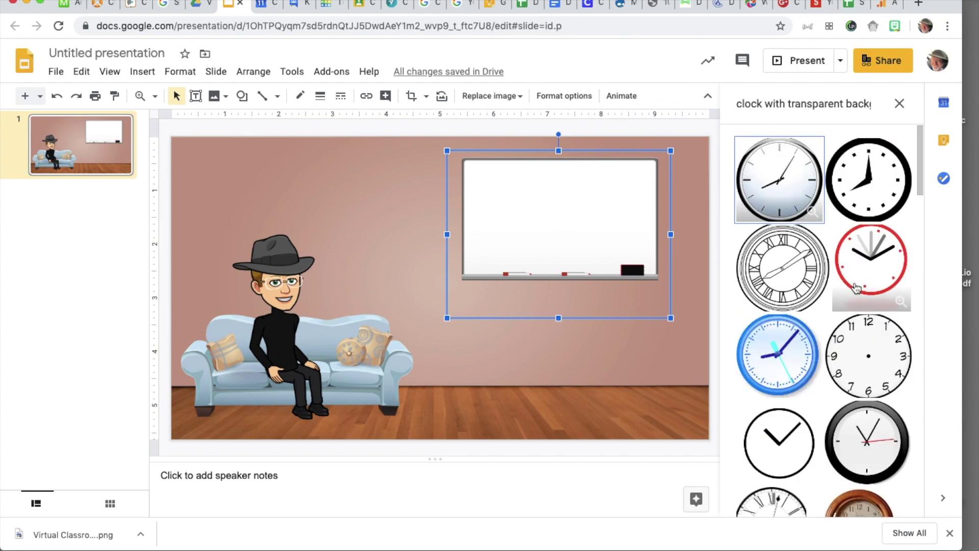
pyautogui.moveTo(868, 179); pyautogui.dragTo(204, 142)
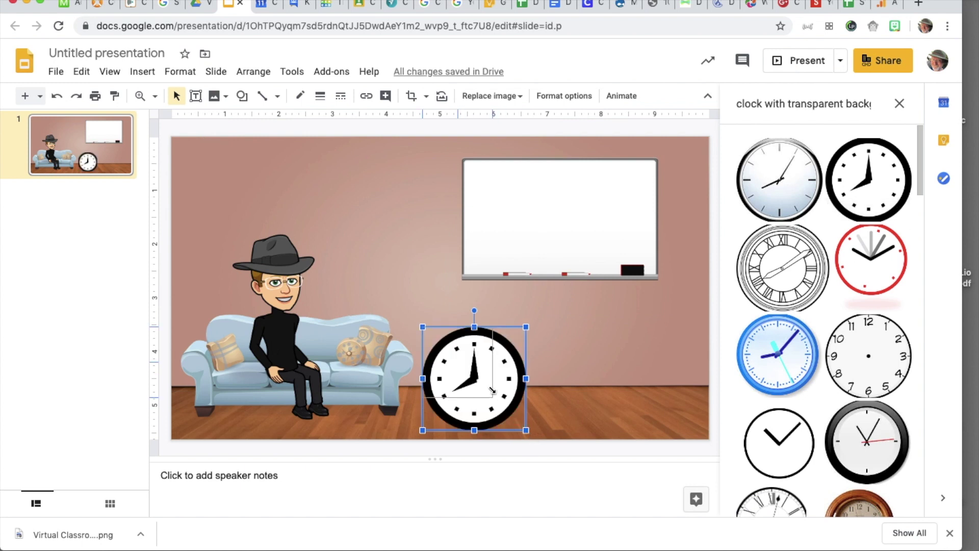
pyautogui.moveTo(530, 432); pyautogui.dragTo(490, 394)
pyautogui.moveTo(230, 163); pyautogui.dragTo(220, 200)
pyautogui.click(306, 357)
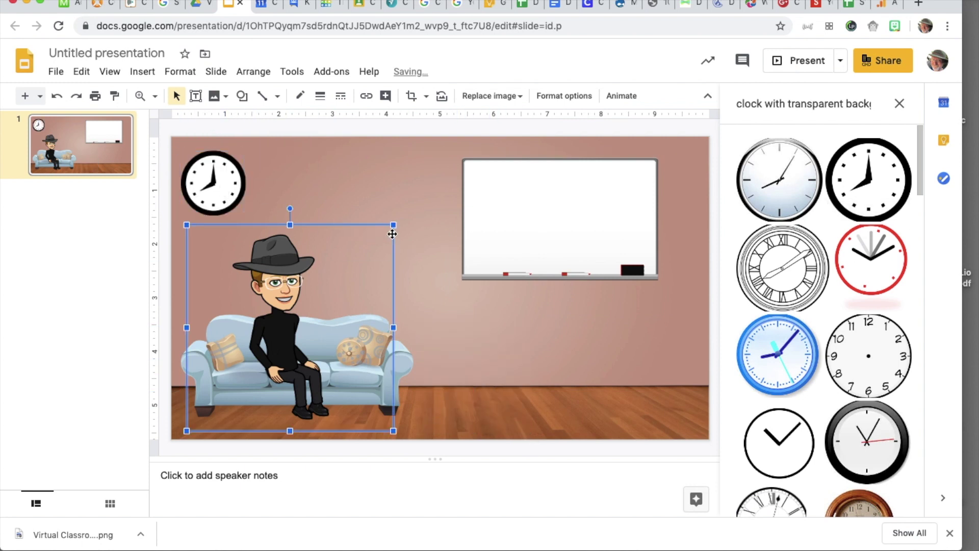
pyautogui.click(536, 332)
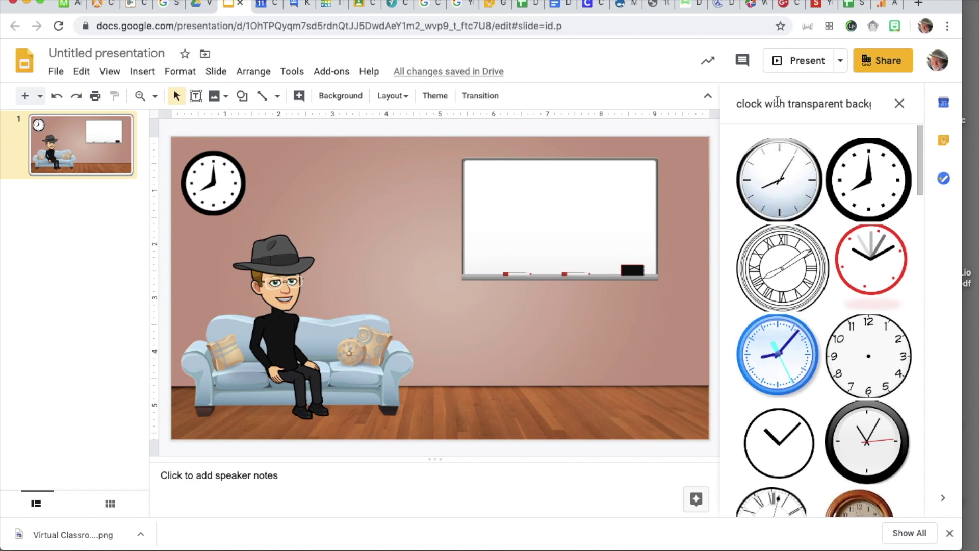
# - Search 'bookcase' and place the pale wooden shelf below the whiteboard's right end
pyautogui.doubleClick(750, 104)
pyautogui.write('book')
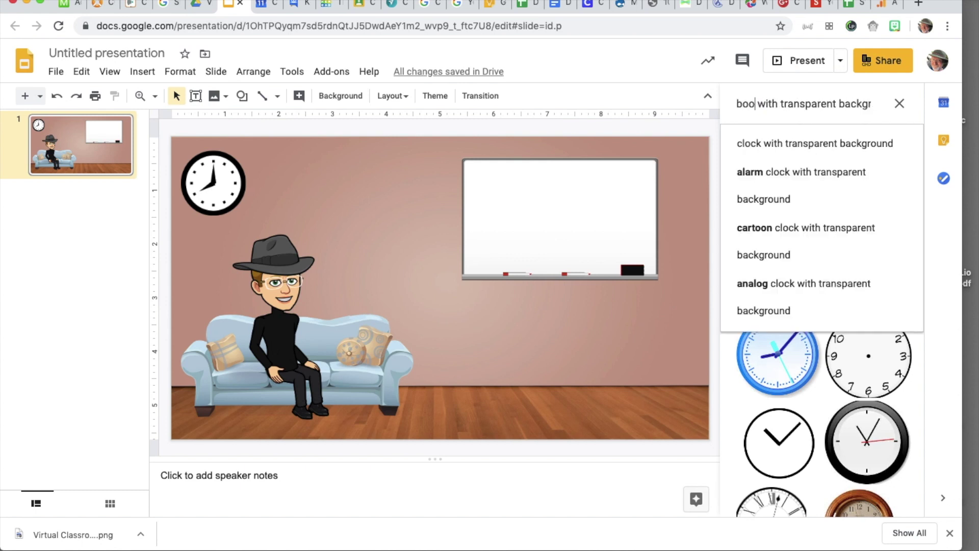
pyautogui.write('case')
pyautogui.press('Return')
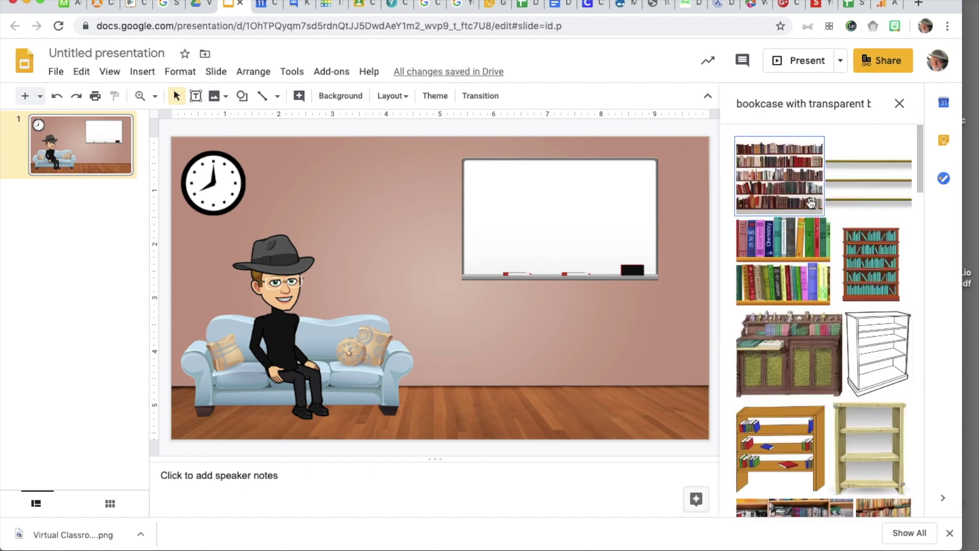
pyautogui.scroll(-2, 832, 327)
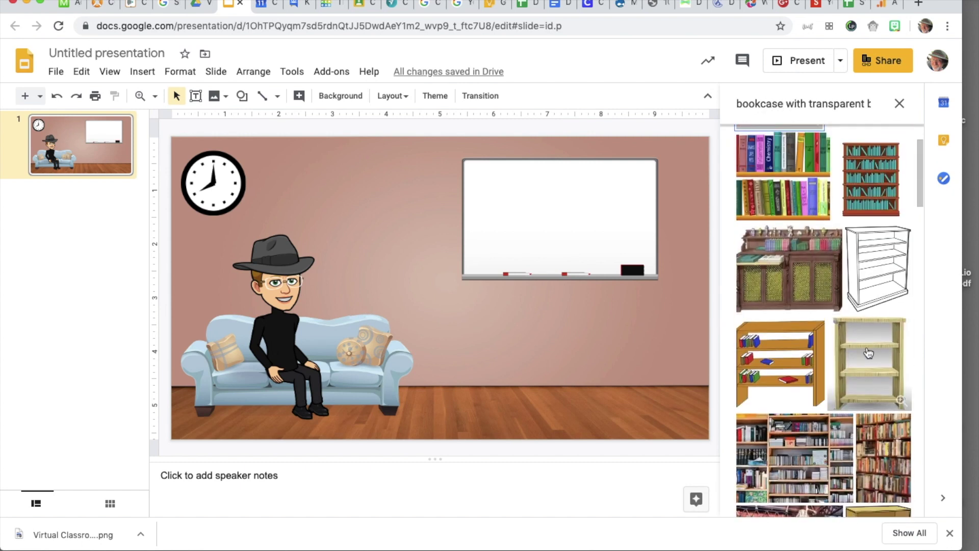
pyautogui.moveTo(868, 353); pyautogui.dragTo(577, 299)
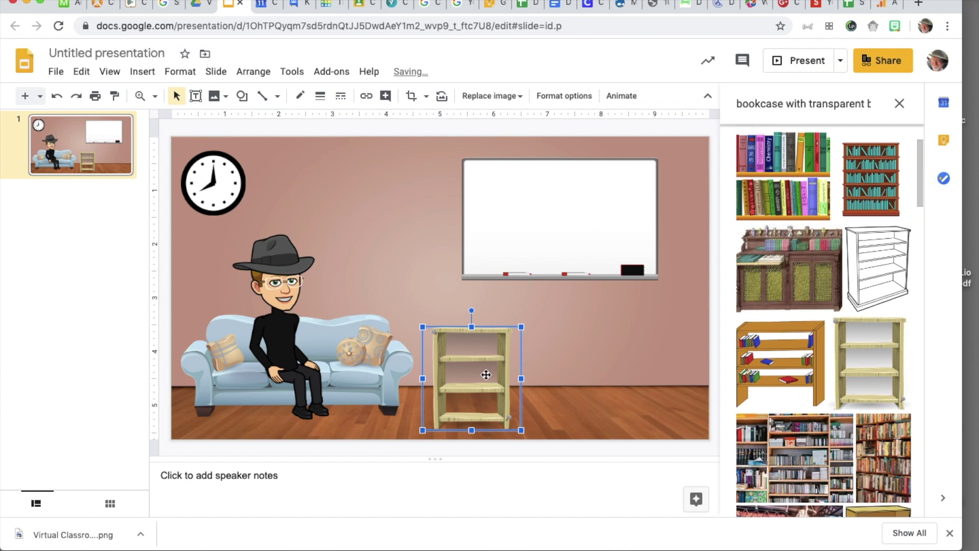
pyautogui.moveTo(486, 375); pyautogui.dragTo(624, 355)
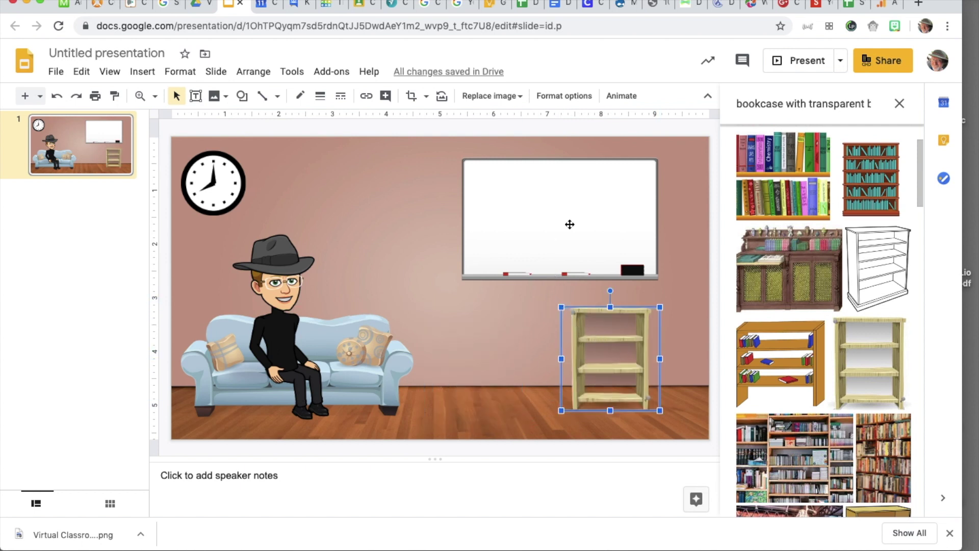
# - Move the whiteboard toward the slide centre and enlarge the shelf at the room's right
pyautogui.moveTo(570, 224); pyautogui.dragTo(459, 221)
pyautogui.click(615, 376)
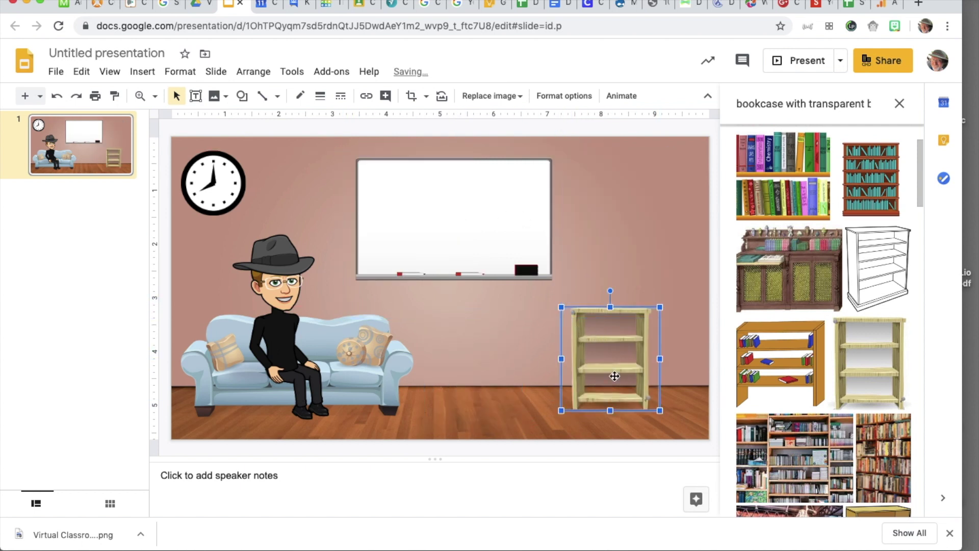
pyautogui.moveTo(660, 307); pyautogui.dragTo(684, 281)
pyautogui.moveTo(613, 352); pyautogui.dragTo(619, 360)
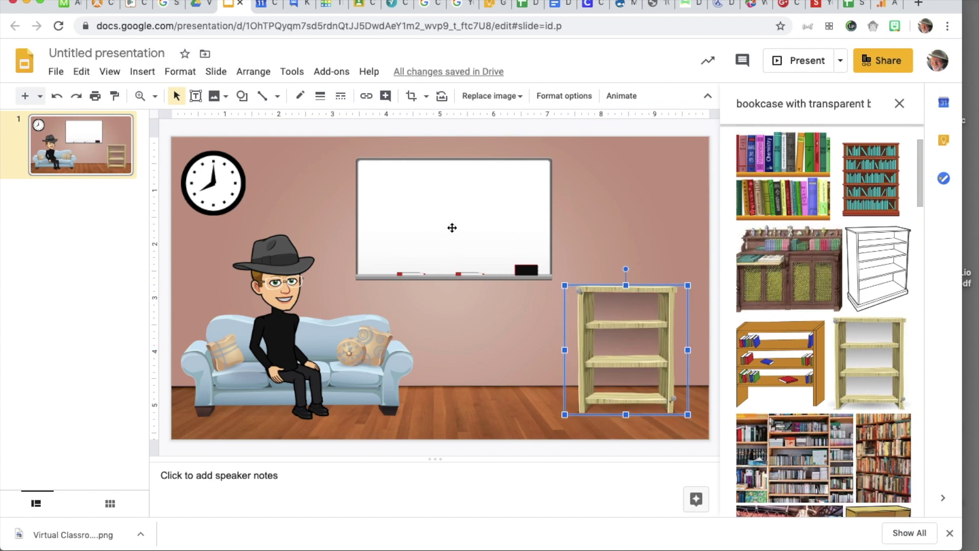
# - Draw a text box on the whiteboard and type 'I really missed you!'
pyautogui.click(473, 466)
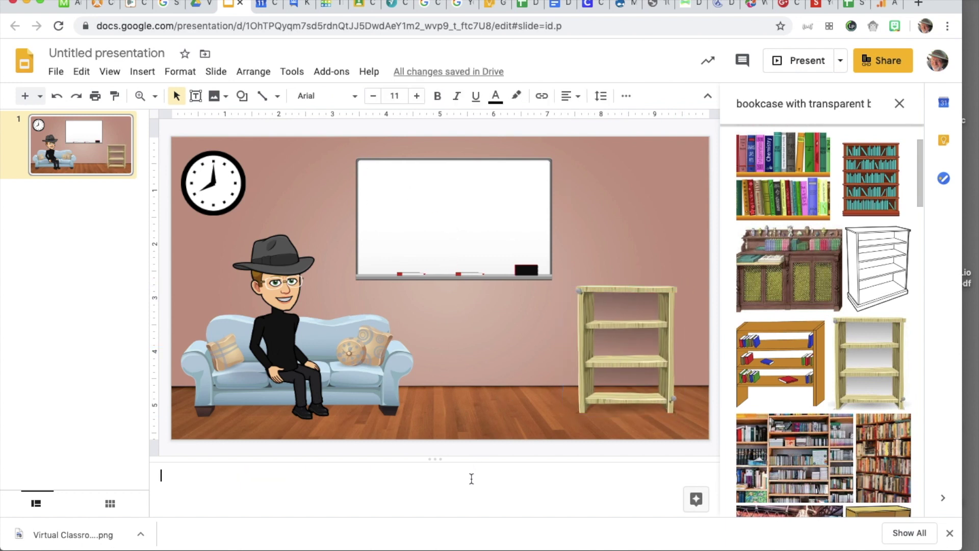
pyautogui.click(196, 97)
pyautogui.moveTo(366, 169); pyautogui.dragTo(539, 254)
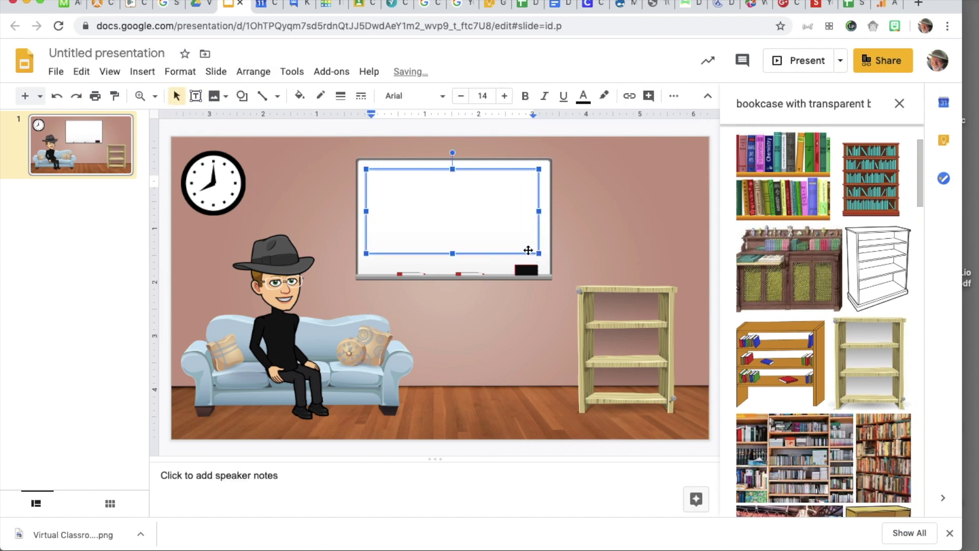
pyautogui.write('I really missed you!')
# - Format the whiteboard text as centred Pacifico, sized to fit on one line
pyautogui.tripleClick(422, 181)
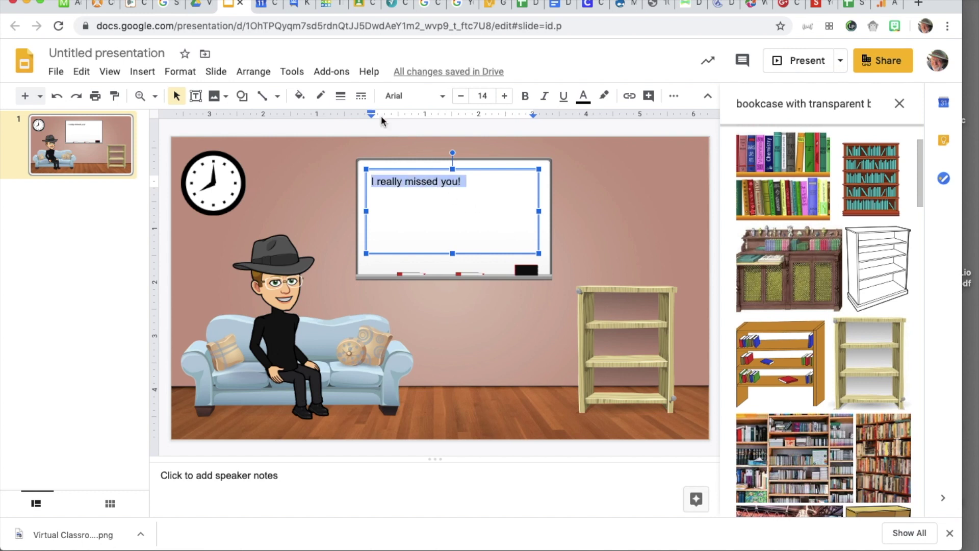
pyautogui.click(505, 96)
pyautogui.click(505, 96)
pyautogui.click(505, 96)
pyautogui.click(505, 96)
pyautogui.click(505, 96)
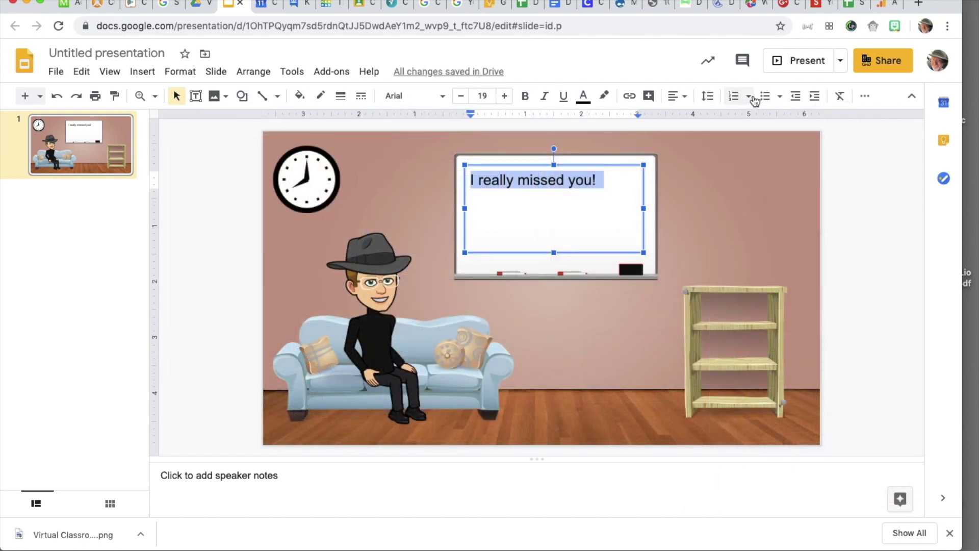
pyautogui.click(678, 96)
pyautogui.click(693, 116)
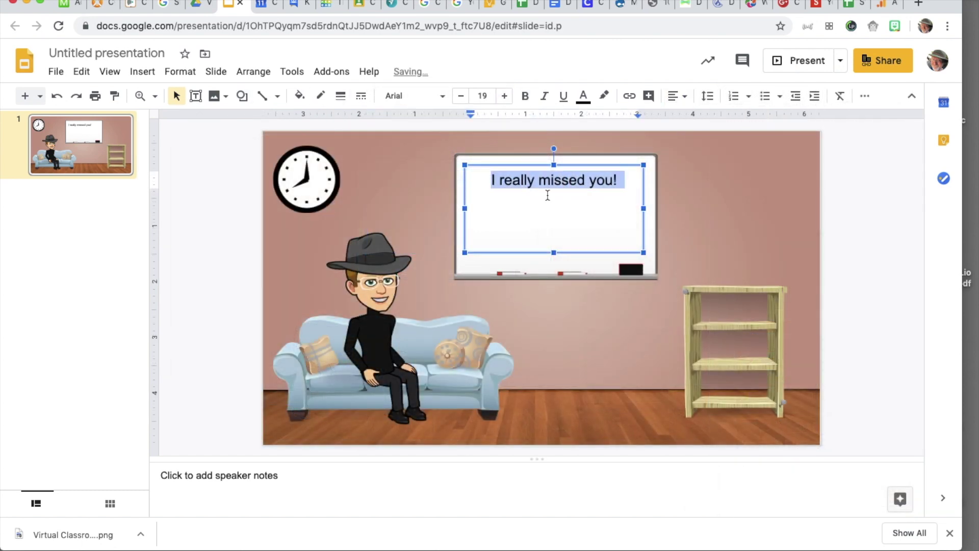
pyautogui.click(408, 96)
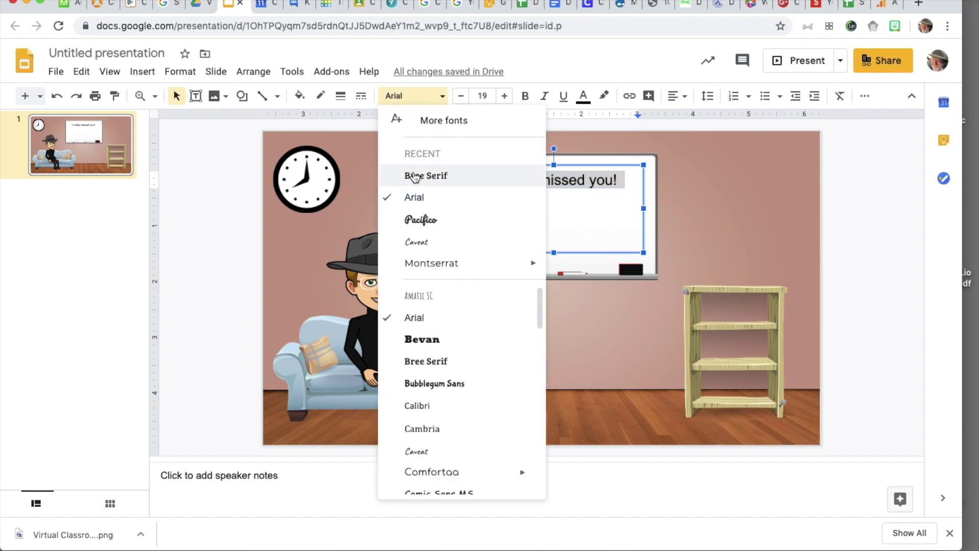
pyautogui.click(417, 222)
pyautogui.click(504, 96)
pyautogui.click(504, 96)
pyautogui.click(504, 96)
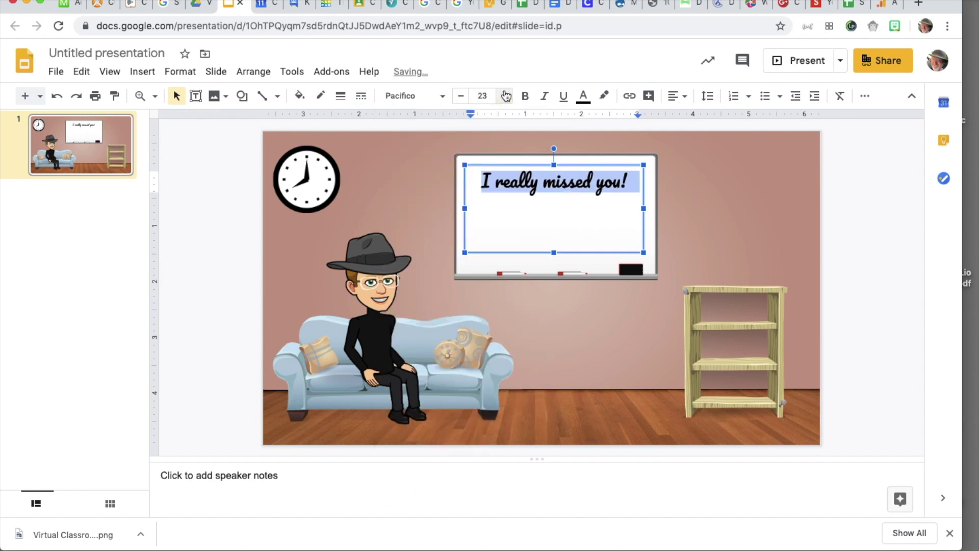
pyautogui.click(504, 96)
pyautogui.click(505, 96)
pyautogui.click(504, 96)
pyautogui.click(504, 96)
pyautogui.click(504, 95)
pyautogui.click(461, 95)
pyautogui.click(460, 96)
# - Bring up the Insert > Image choices
pyautogui.click(568, 426)
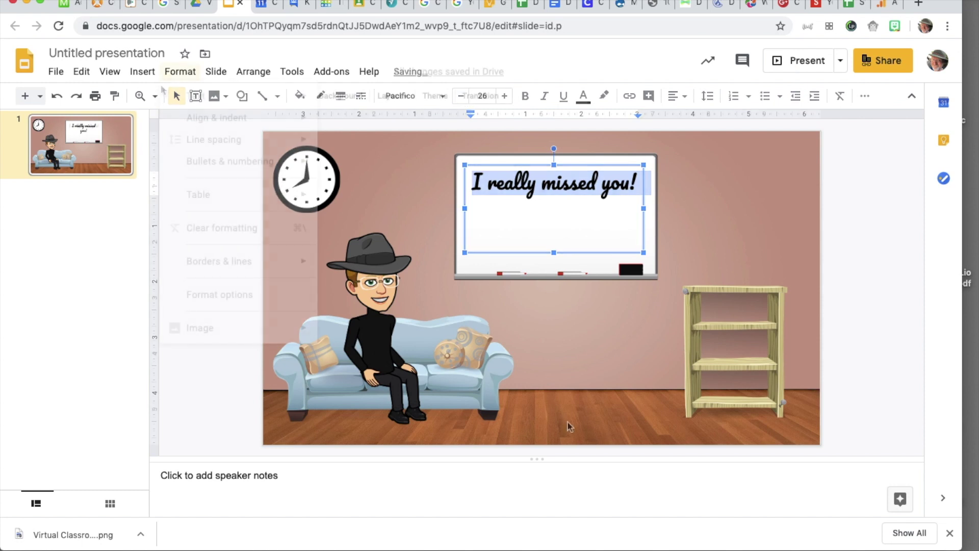
pyautogui.click(142, 71)
pyautogui.moveTo(148, 95)
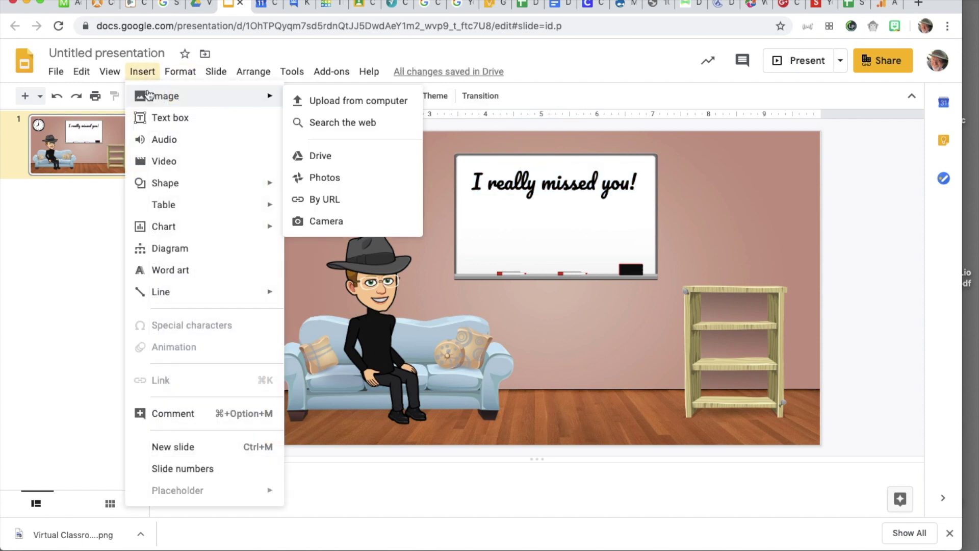
# - Search the web for images by replacing 'bookcase' with 'plant' in the query and browse results
pyautogui.click(325, 124)
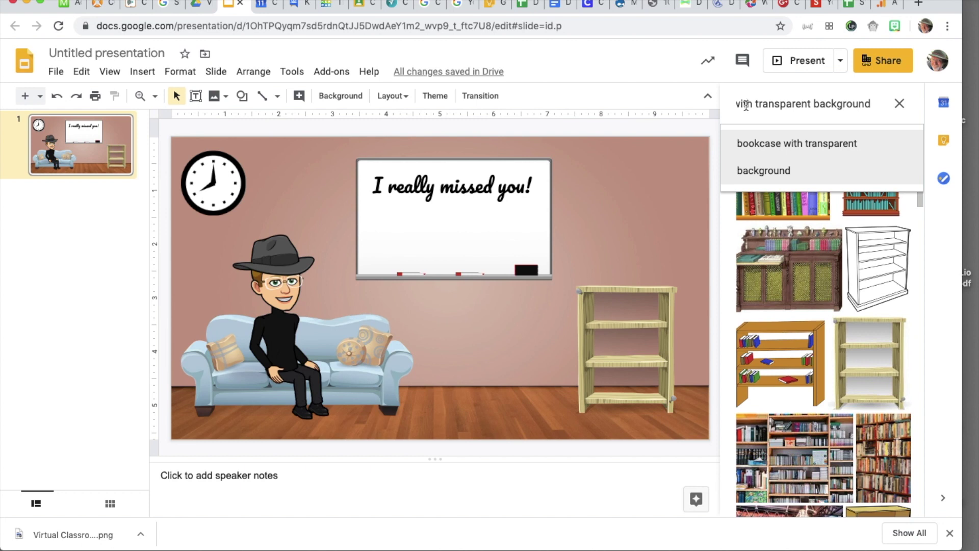
pyautogui.press('Left')
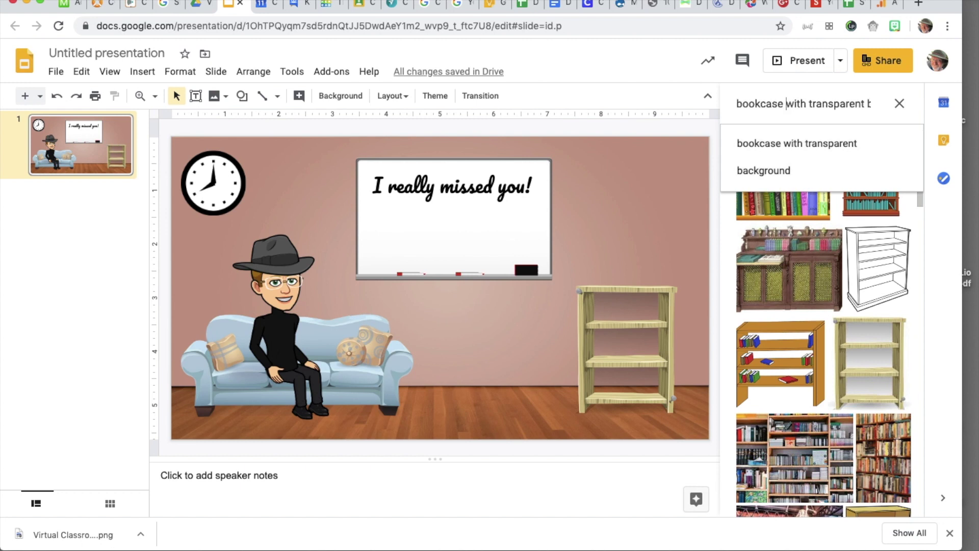
pyautogui.doubleClick(759, 102)
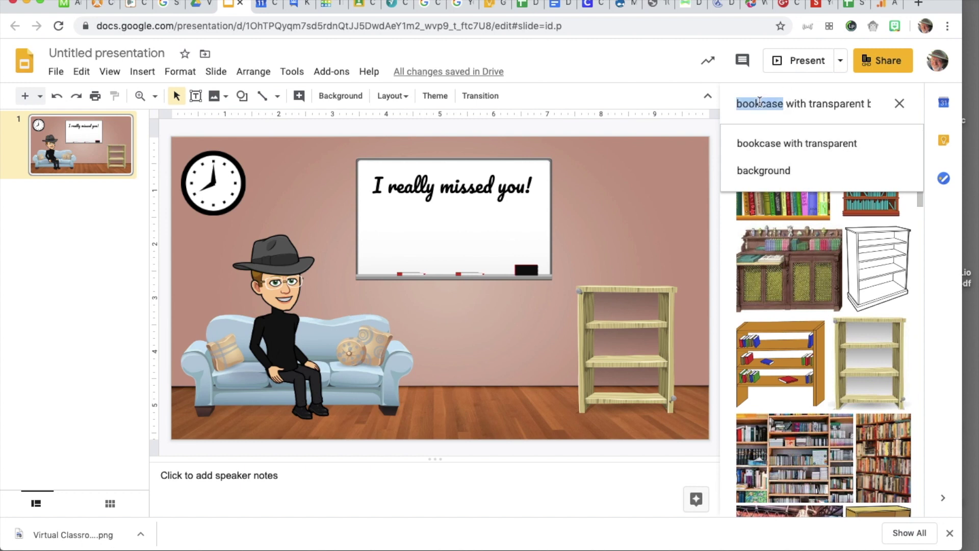
pyautogui.write('plant')
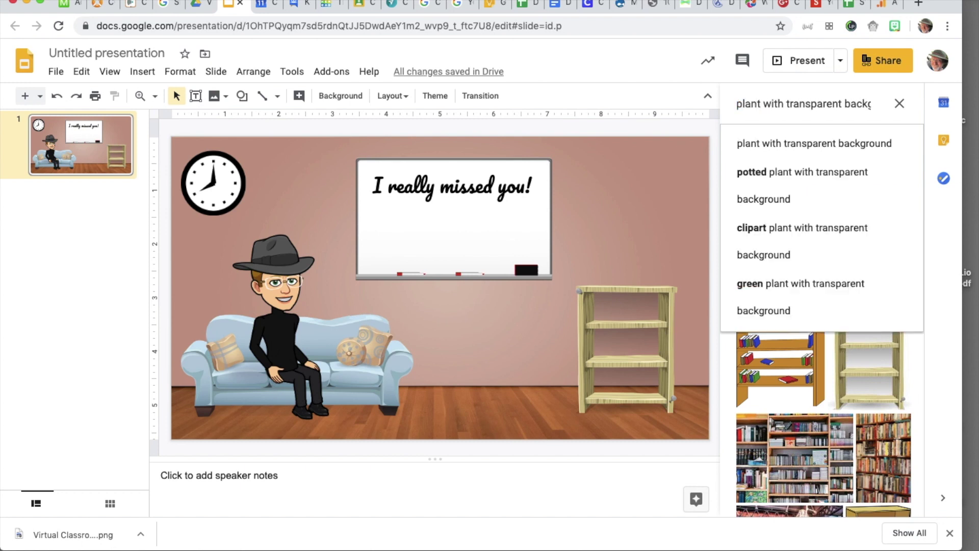
pyautogui.press('Return')
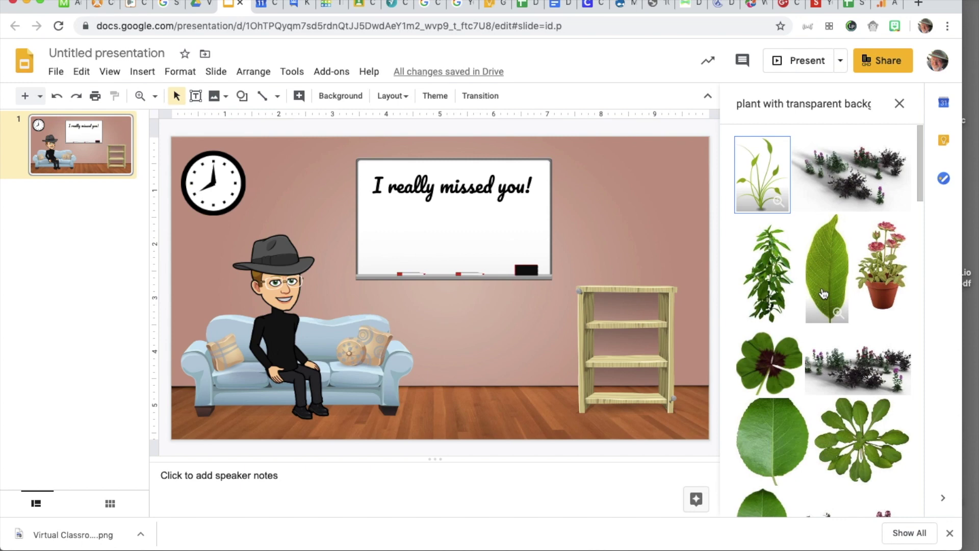
pyautogui.scroll(-10, 822, 290)
pyautogui.scroll(-15, 822, 293)
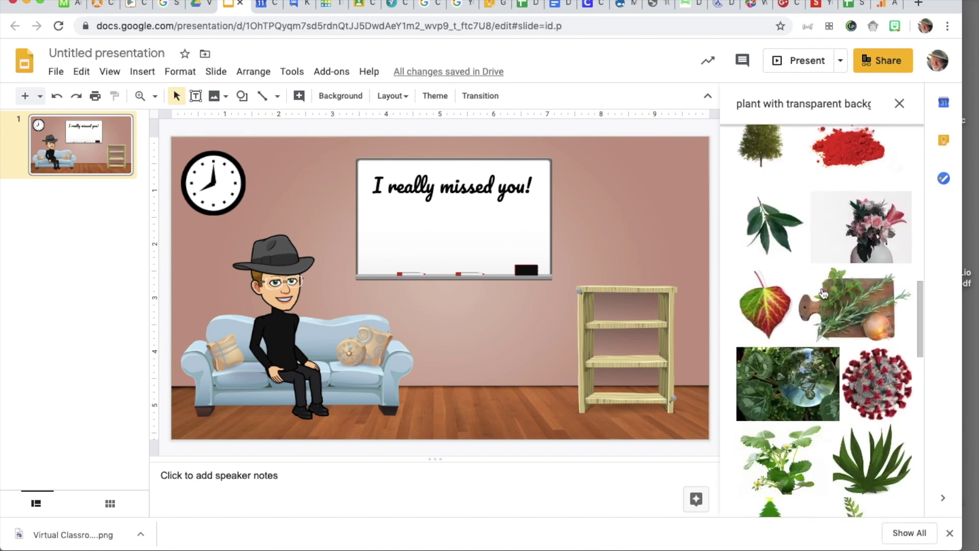
pyautogui.scroll(5, 823, 292)
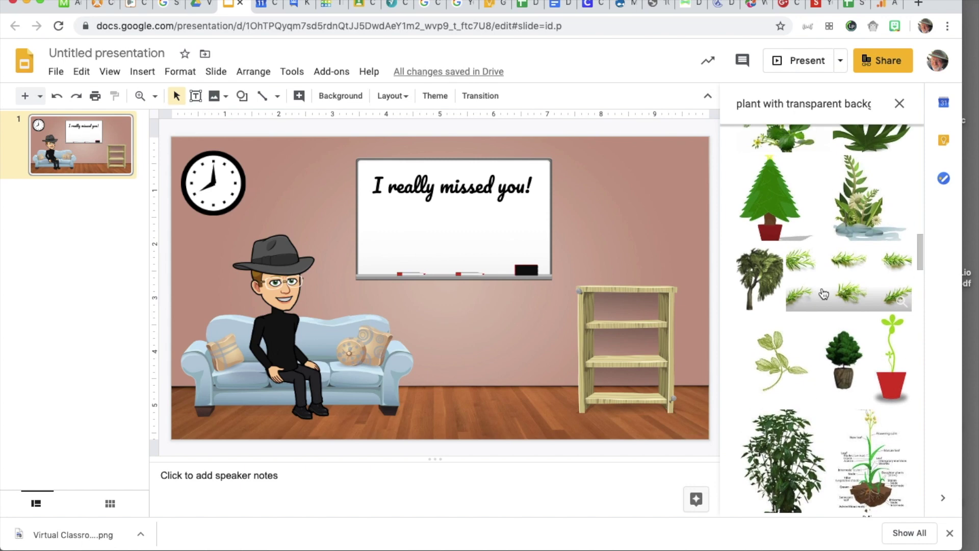
pyautogui.scroll(15, 821, 285)
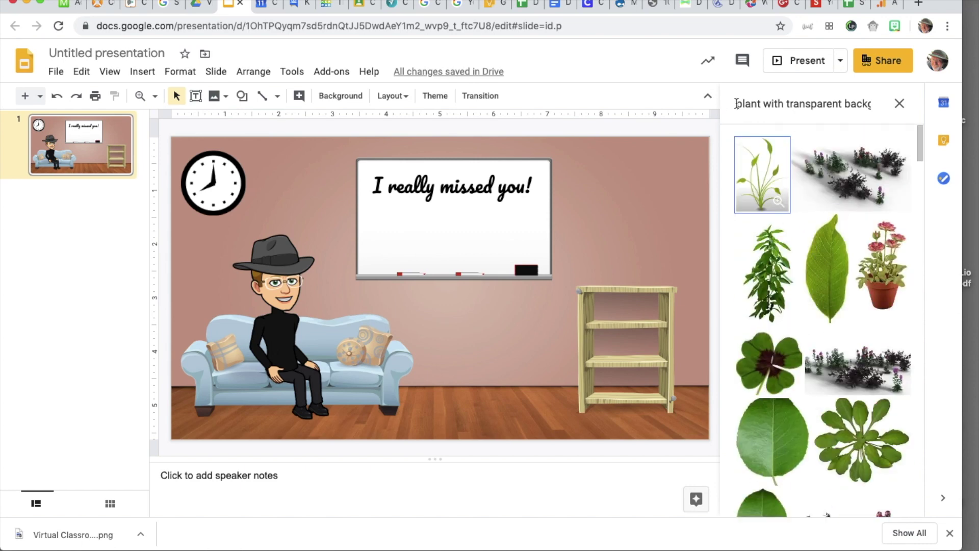
# - Refine the search to 'potted plant with transparent background' and scroll through the results
pyautogui.click(739, 105)
pyautogui.write('potted')
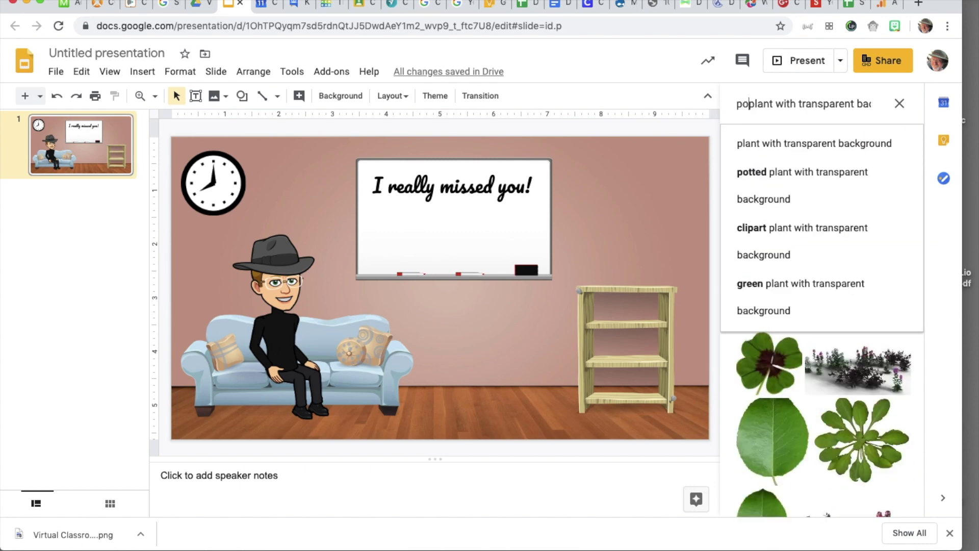
pyautogui.press('Return')
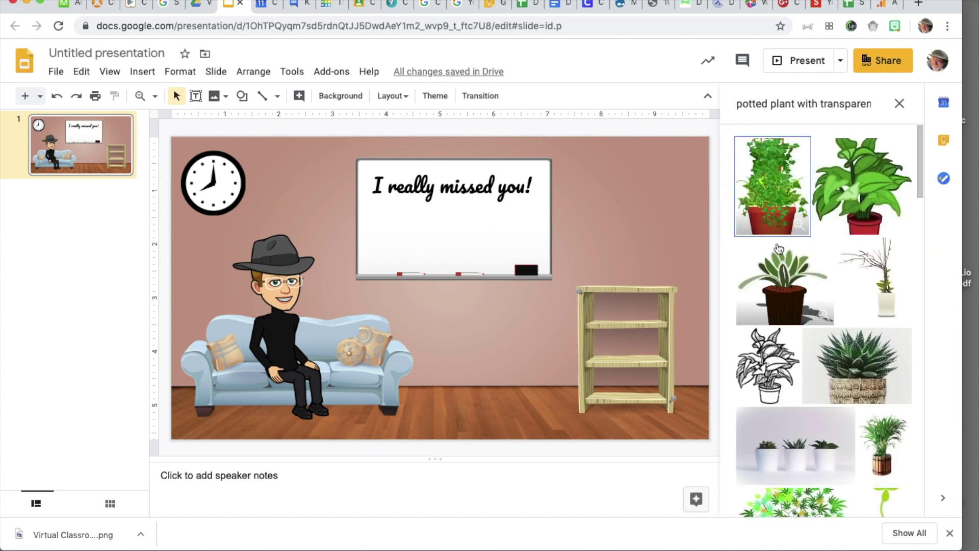
pyautogui.scroll(-2, 827, 285)
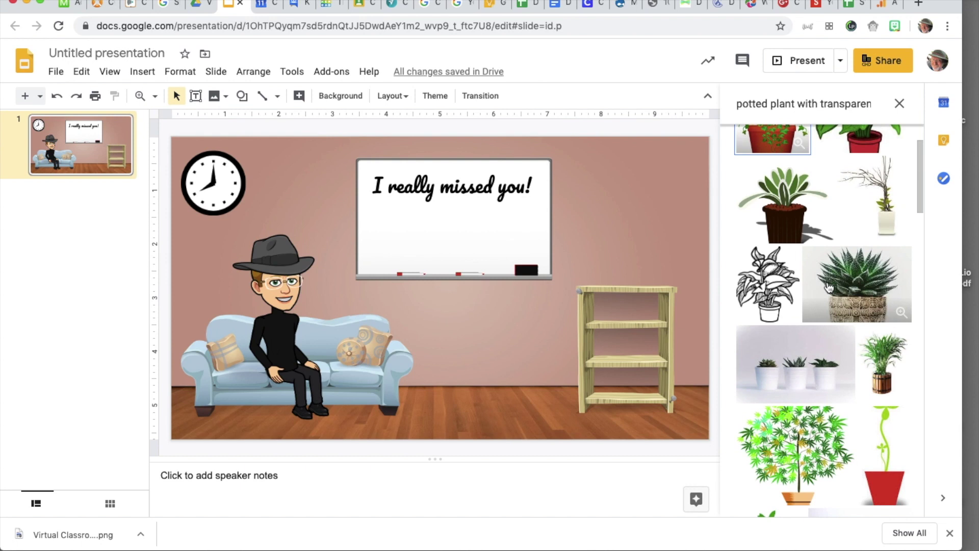
pyautogui.scroll(-4, 829, 287)
pyautogui.scroll(-4, 829, 287)
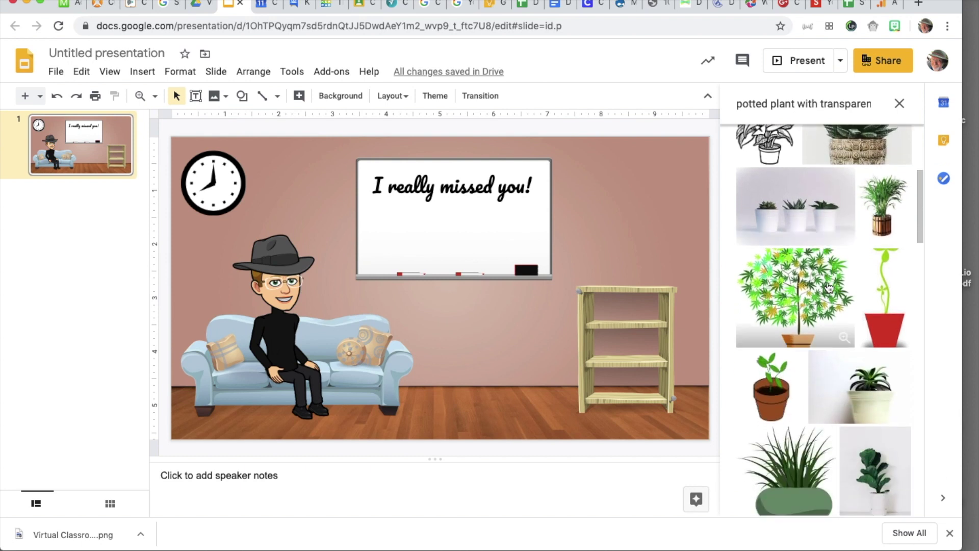
pyautogui.scroll(-5, 829, 286)
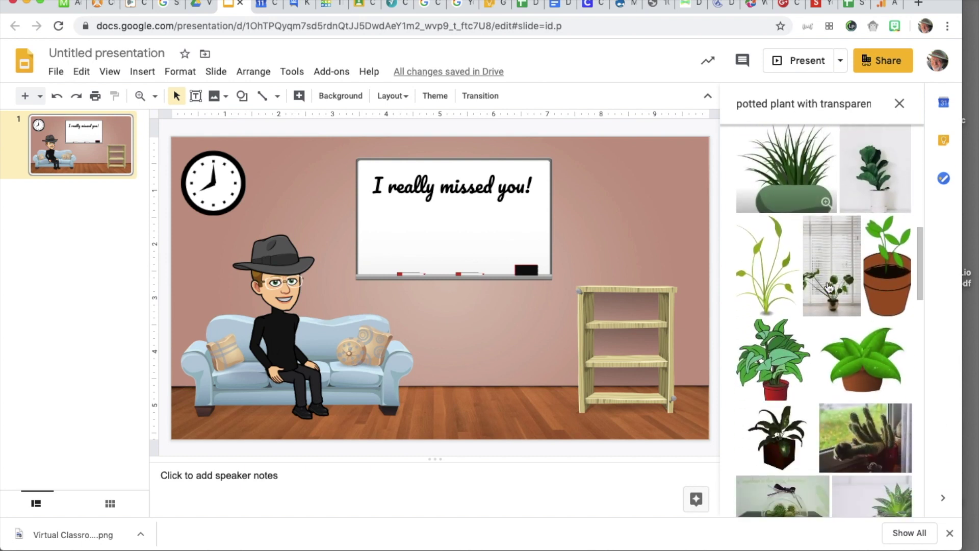
pyautogui.scroll(-4, 828, 287)
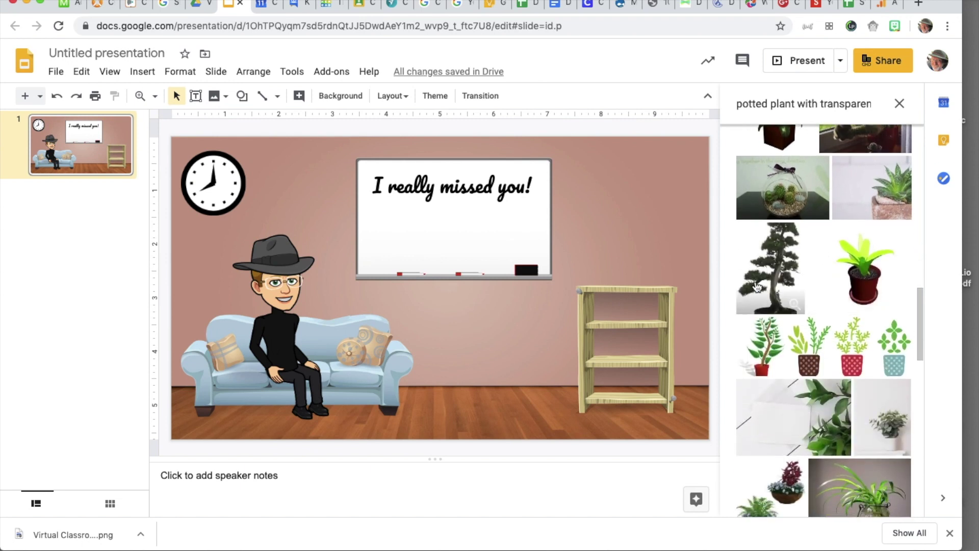
# - Add the bonsai tree image to the slide and shrink it to a small tree
pyautogui.moveTo(770, 284); pyautogui.dragTo(481, 308)
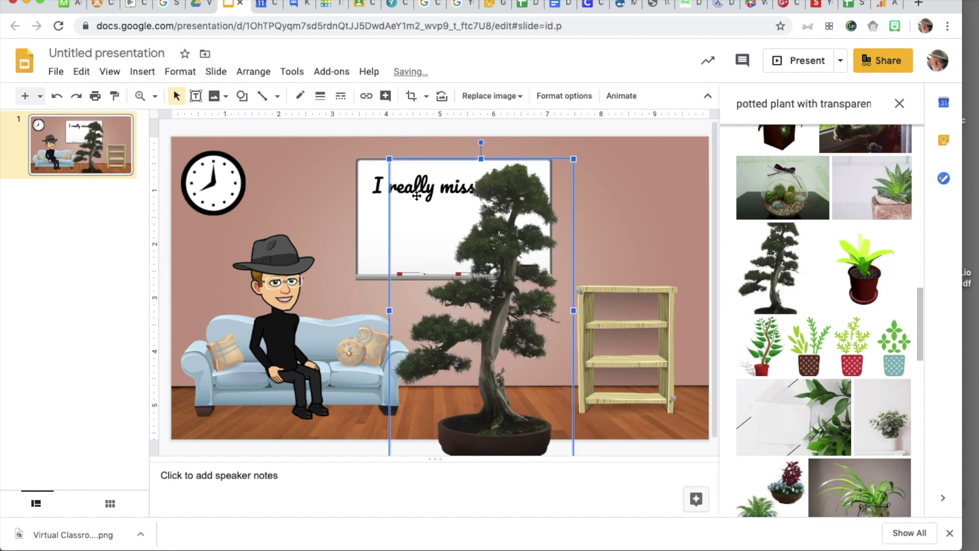
pyautogui.moveTo(387, 158); pyautogui.dragTo(536, 352)
pyautogui.moveTo(547, 405); pyautogui.dragTo(646, 235)
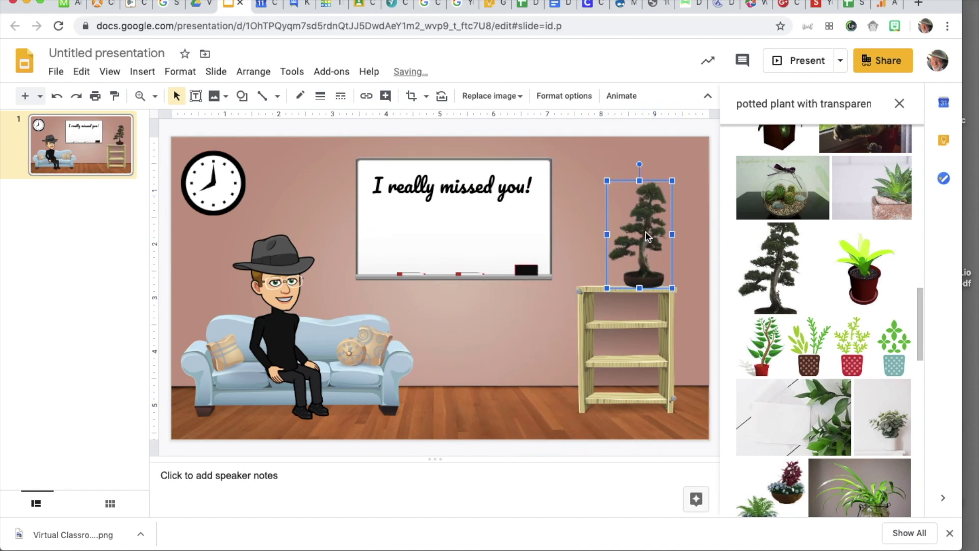
# - Shift the shelf further left and stand the bonsai on the floor beside it
pyautogui.click(621, 343)
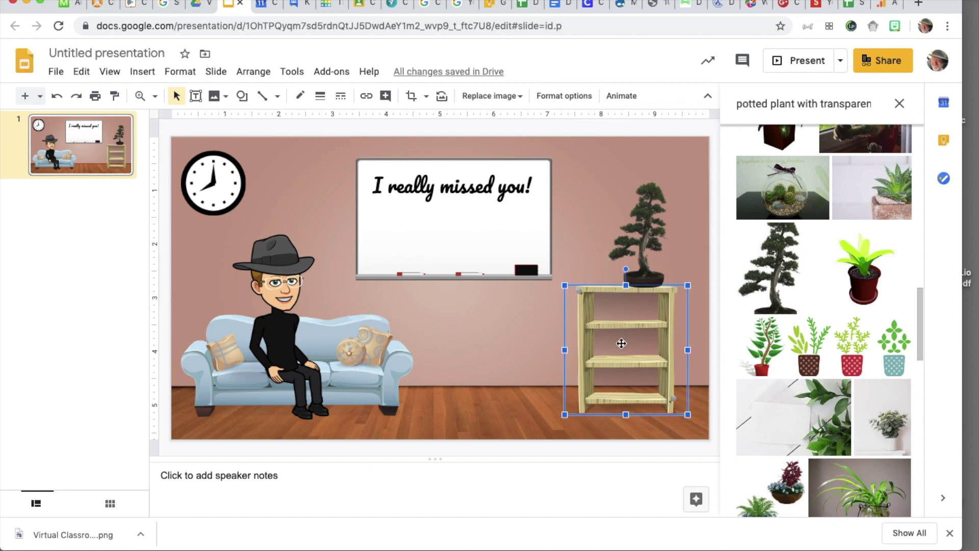
pyautogui.moveTo(617, 347); pyautogui.dragTo(540, 347)
pyautogui.click(645, 272)
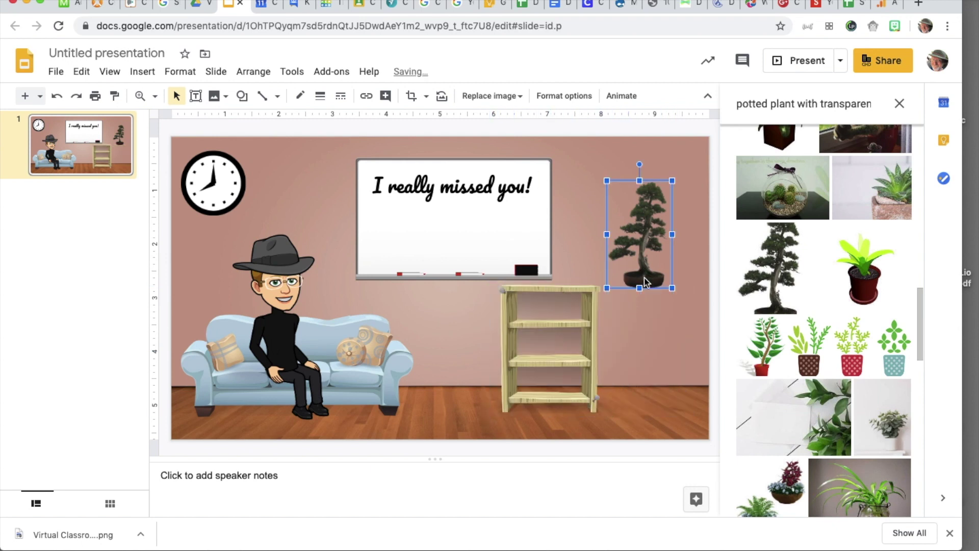
pyautogui.moveTo(645, 280); pyautogui.dragTo(662, 395)
pyautogui.doubleClick(661, 327)
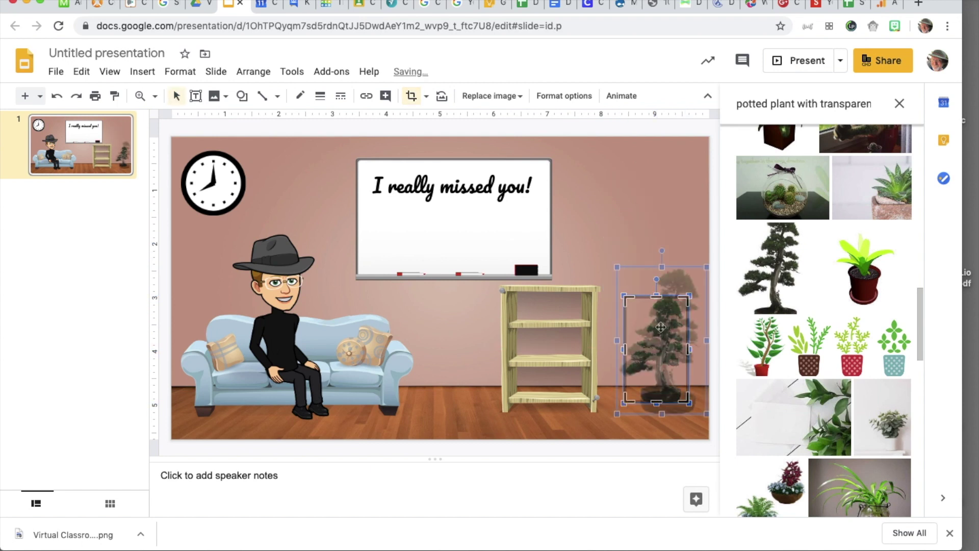
pyautogui.press('Escape')
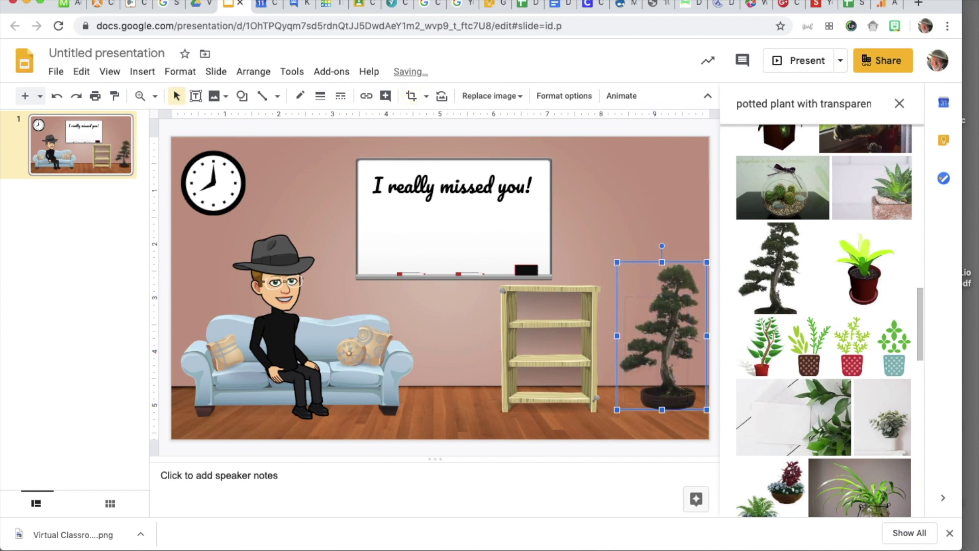
pyautogui.click(471, 406)
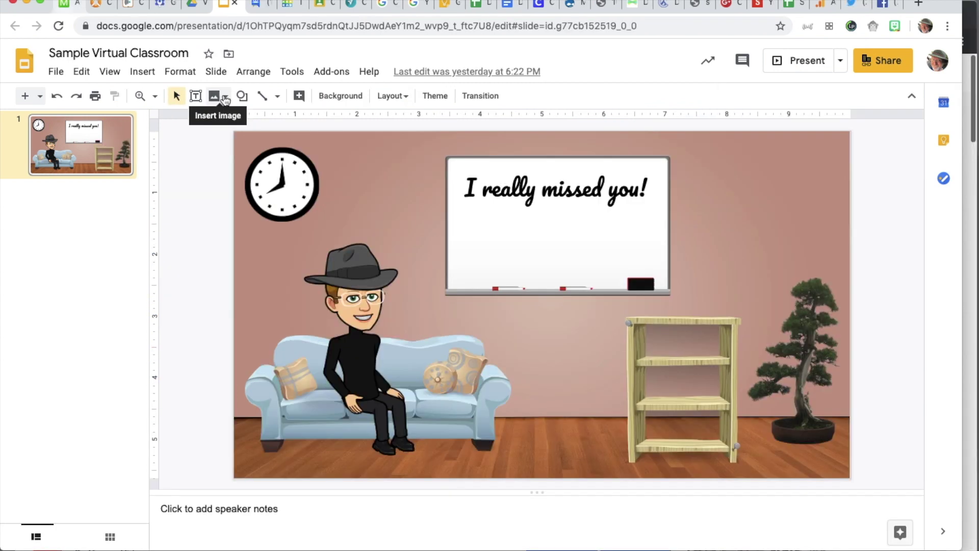
# - Search web images for 'rocket with transparent background' and browse the results
pyautogui.click(224, 98)
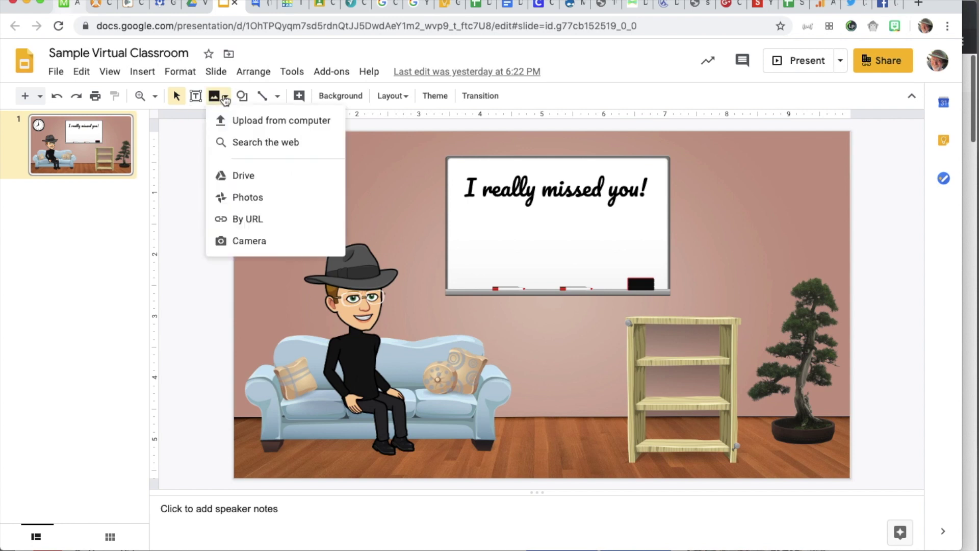
pyautogui.click(247, 142)
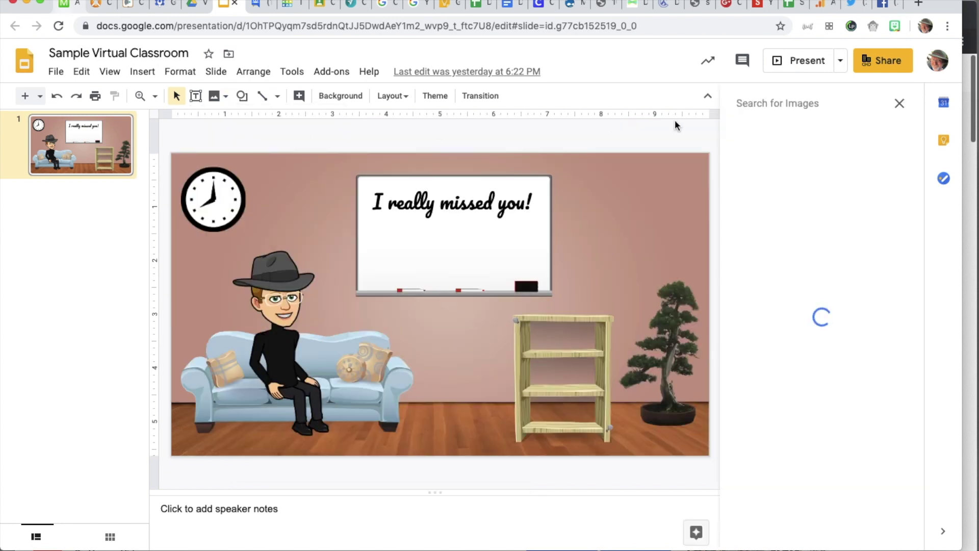
pyautogui.write('r')
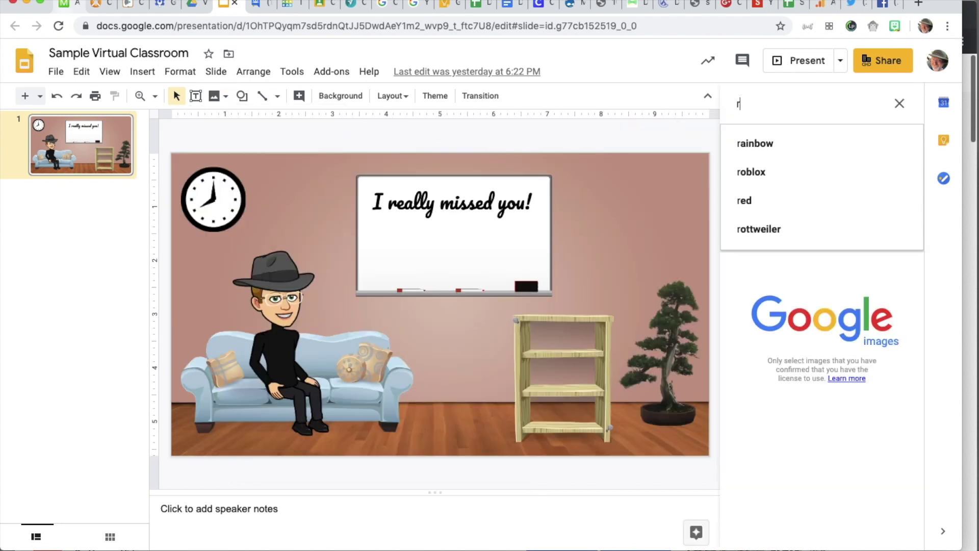
pyautogui.write('ocket ')
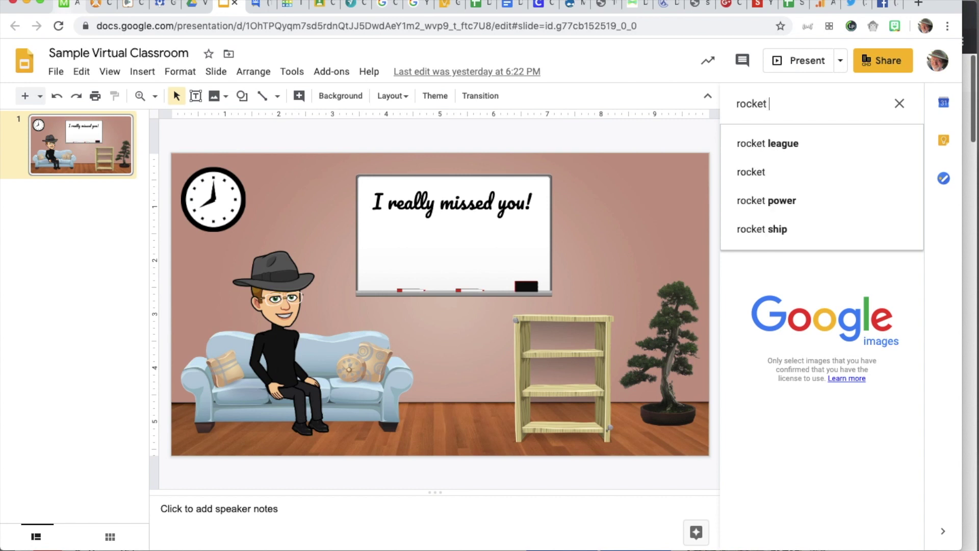
pyautogui.write('with')
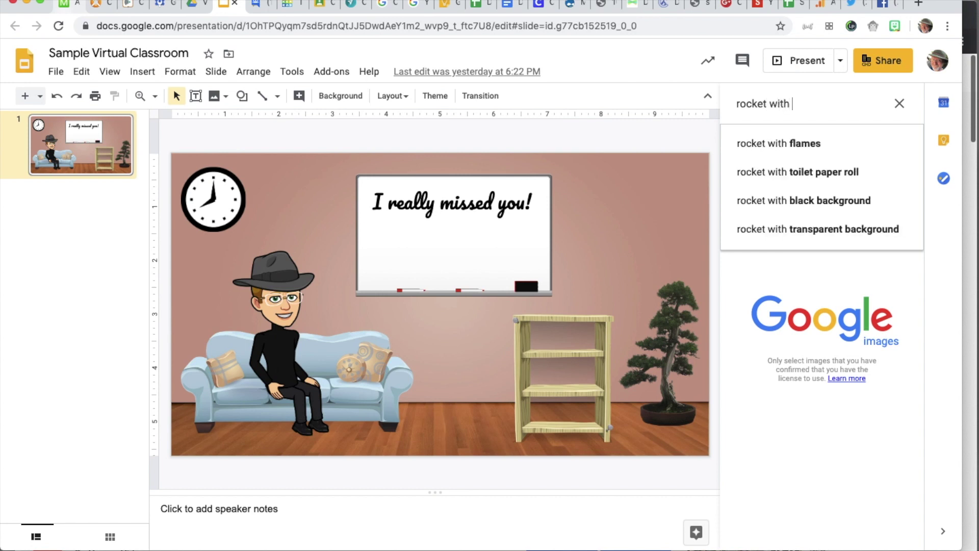
pyautogui.click(798, 229)
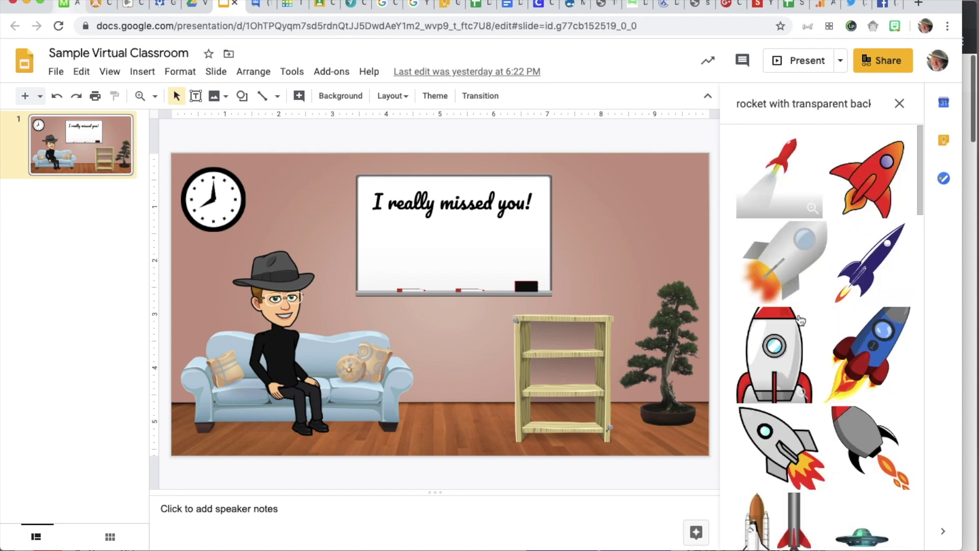
pyautogui.scroll(-4, 800, 338)
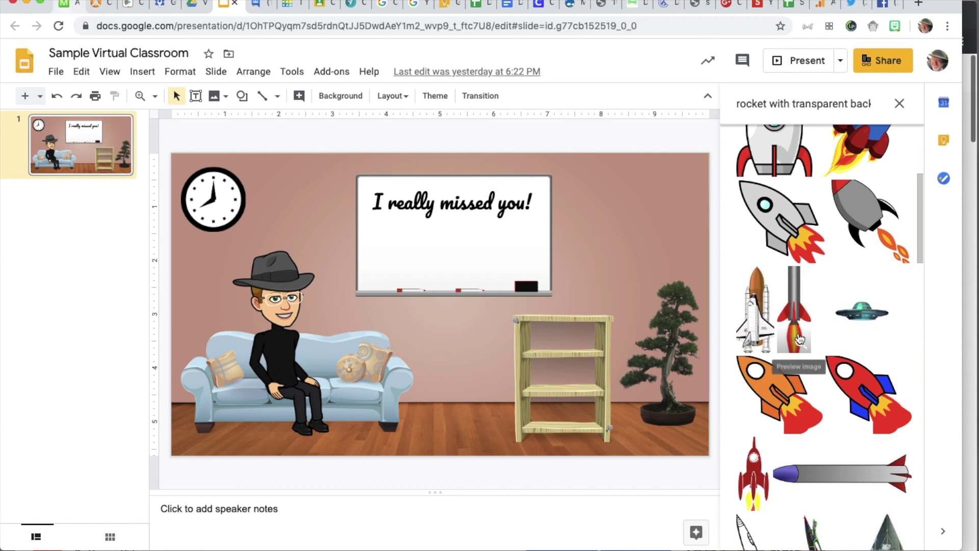
pyautogui.scroll(1, 800, 339)
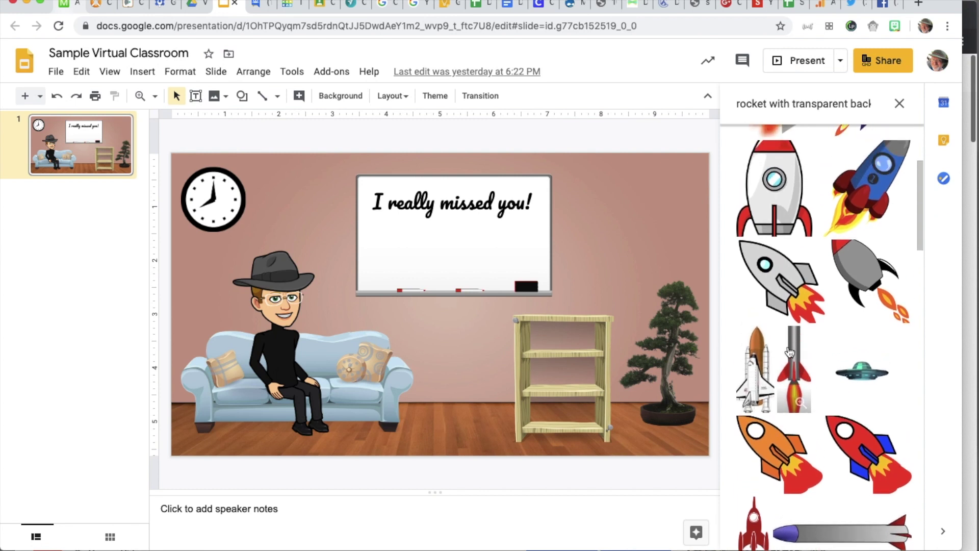
# - Add the space shuttle image, shrink it and stand it on top of the shelf
pyautogui.moveTo(762, 369); pyautogui.dragTo(571, 258)
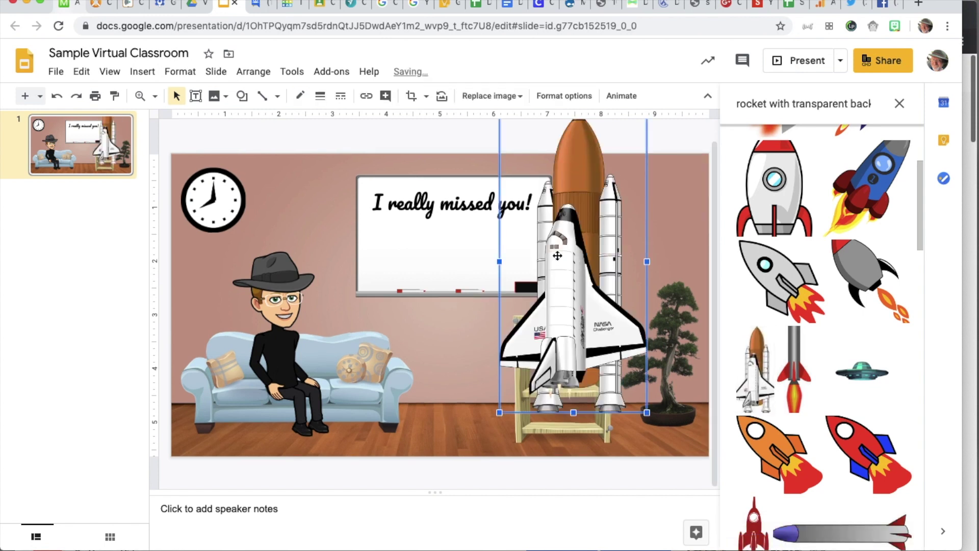
pyautogui.moveTo(499, 413); pyautogui.dragTo(562, 276)
pyautogui.moveTo(609, 161); pyautogui.dragTo(580, 279)
pyautogui.moveTo(561, 246); pyautogui.dragTo(587, 257)
pyautogui.click(504, 471)
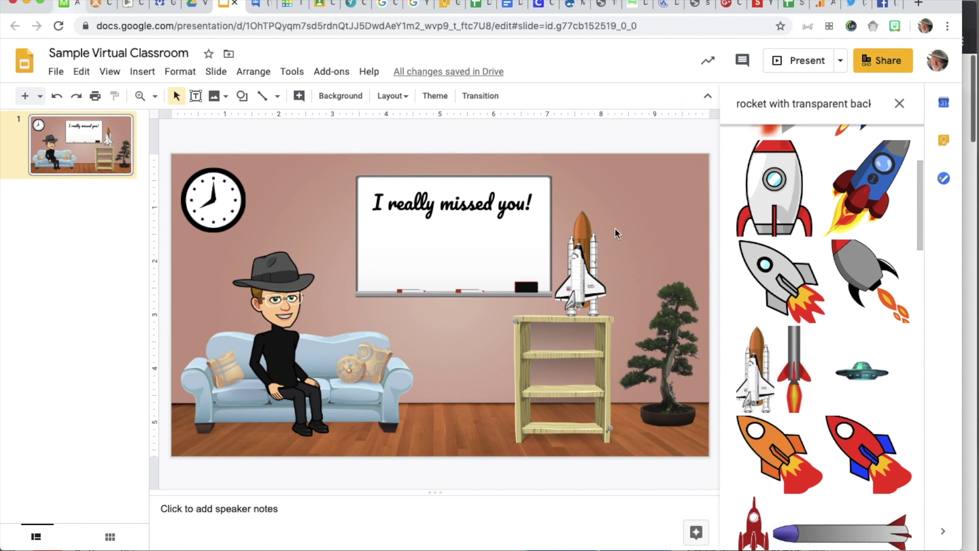
pyautogui.press('super+t')
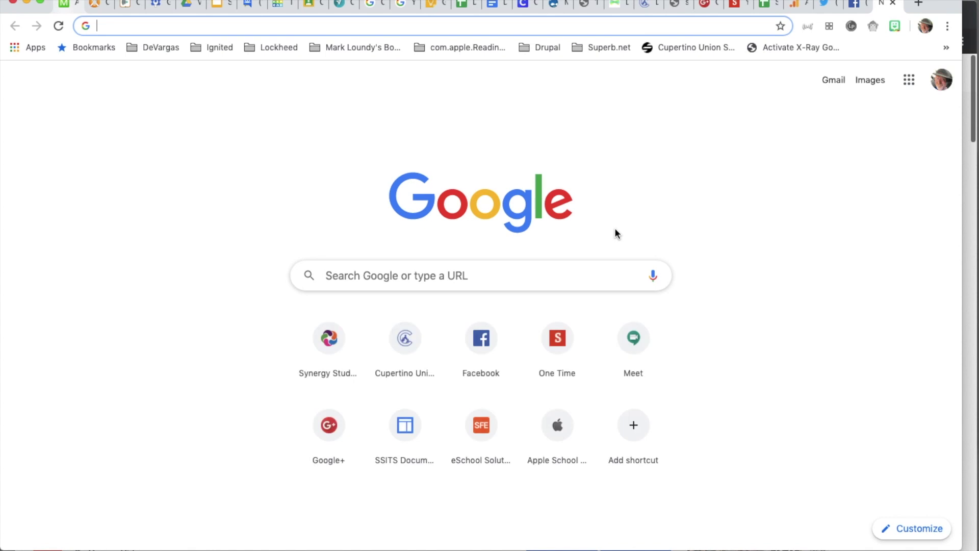
# - Search YouTube for 'space shuttle launch' and open the IMAX Shuttle launch video
pyautogui.click(909, 79)
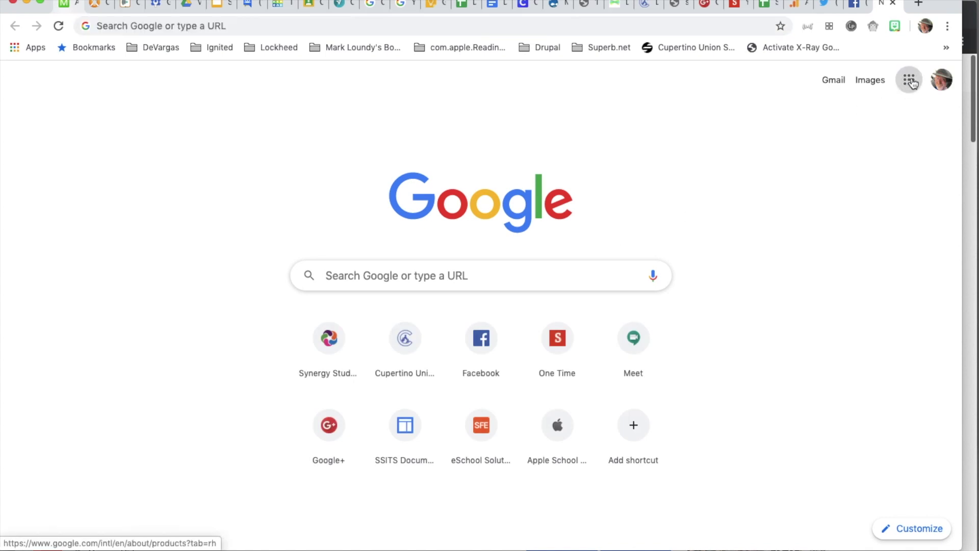
pyautogui.click(866, 210)
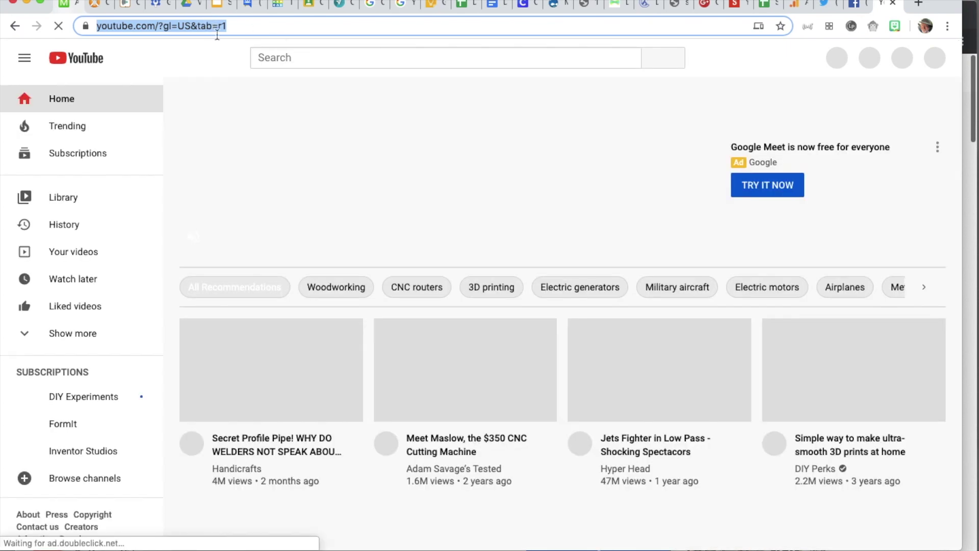
pyautogui.click(281, 57)
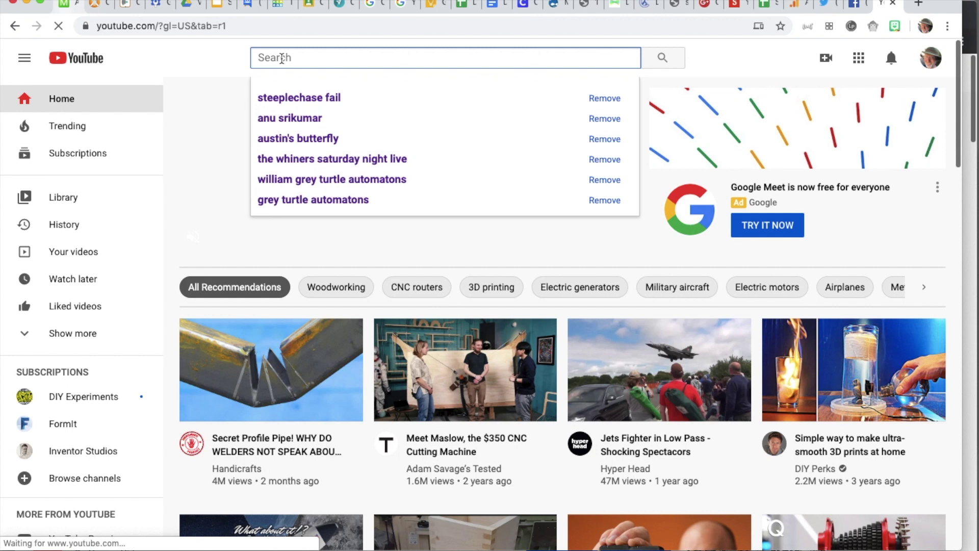
pyautogui.write('space')
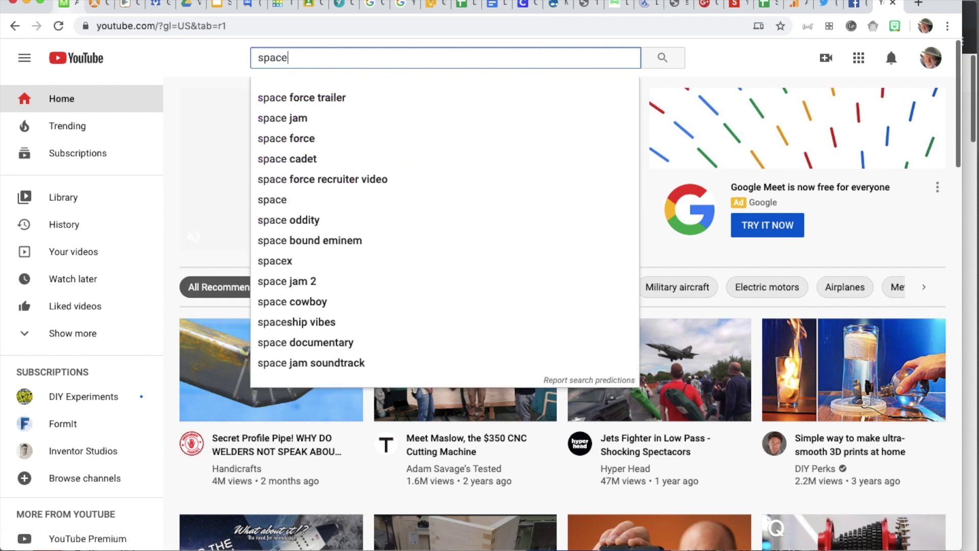
pyautogui.write(' shuttle')
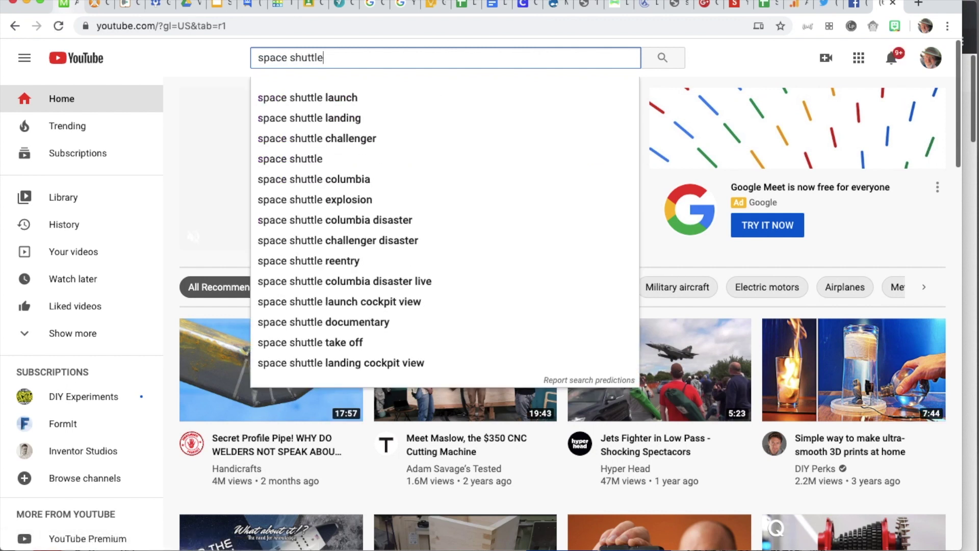
pyautogui.click(301, 97)
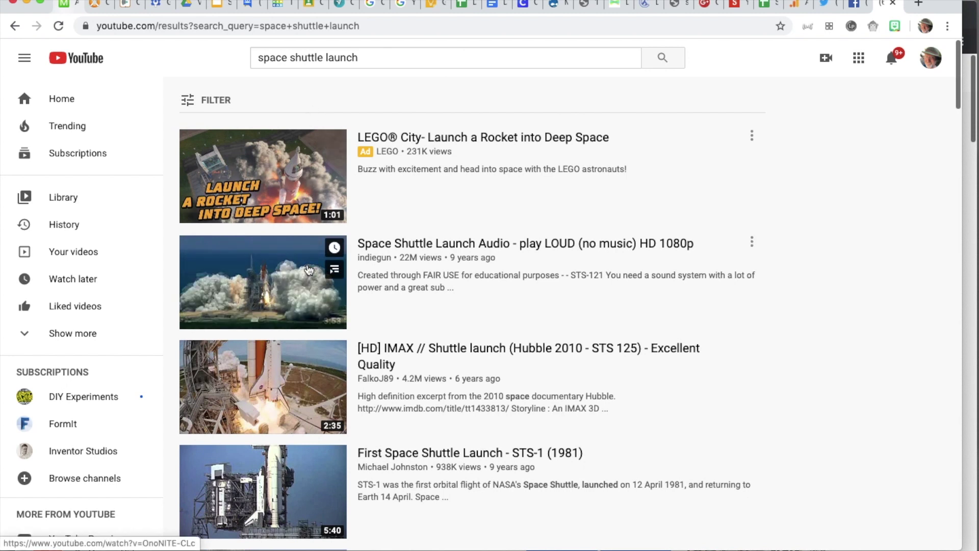
pyautogui.moveTo(293, 352)
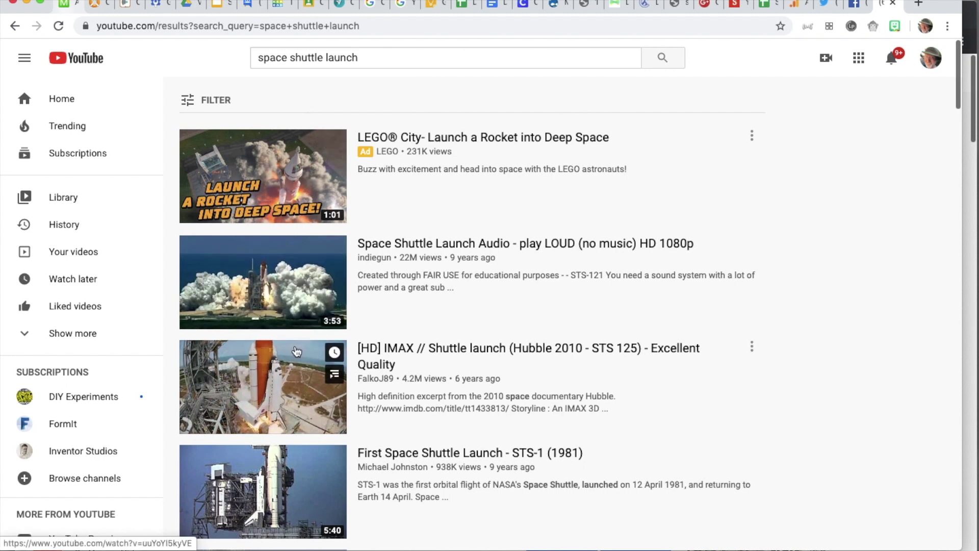
pyautogui.moveTo(367, 328)
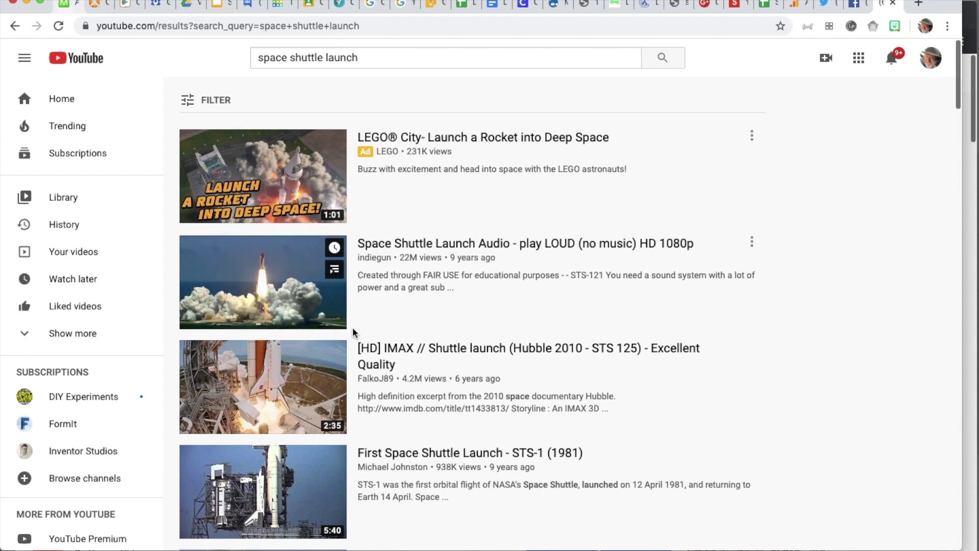
pyautogui.click(306, 361)
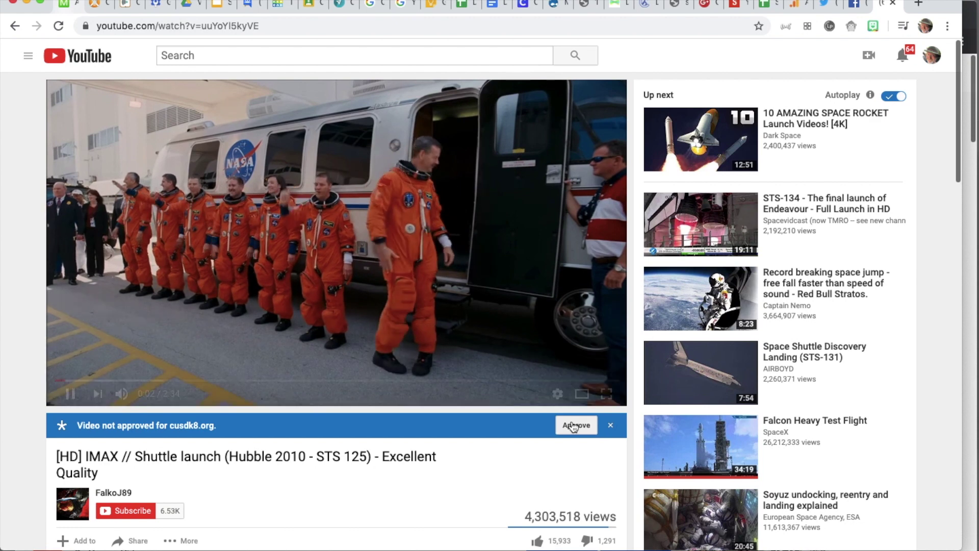
# - Approve the IMAX Shuttle launch video for school, pause it and copy its share link
pyautogui.click(571, 424)
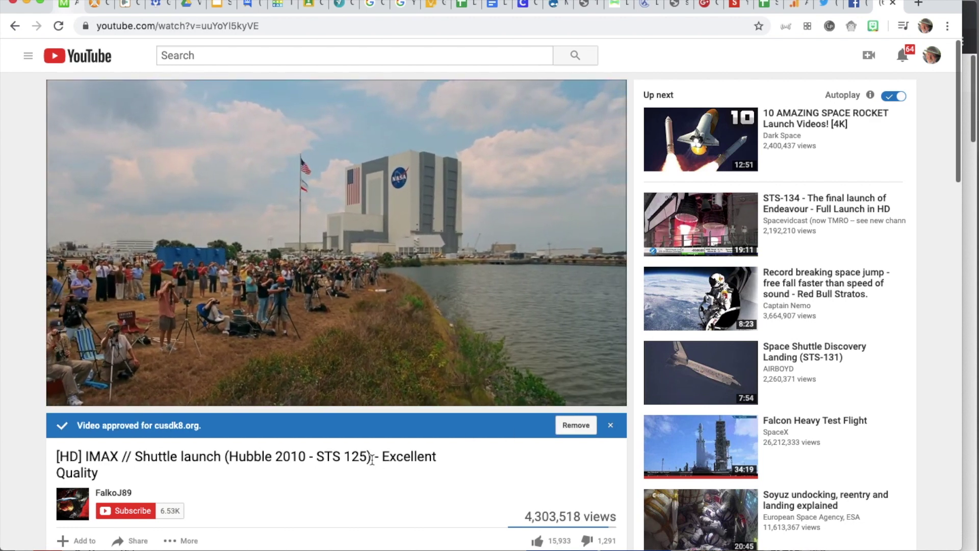
pyautogui.press('space')
pyautogui.scroll(-1, 325, 438)
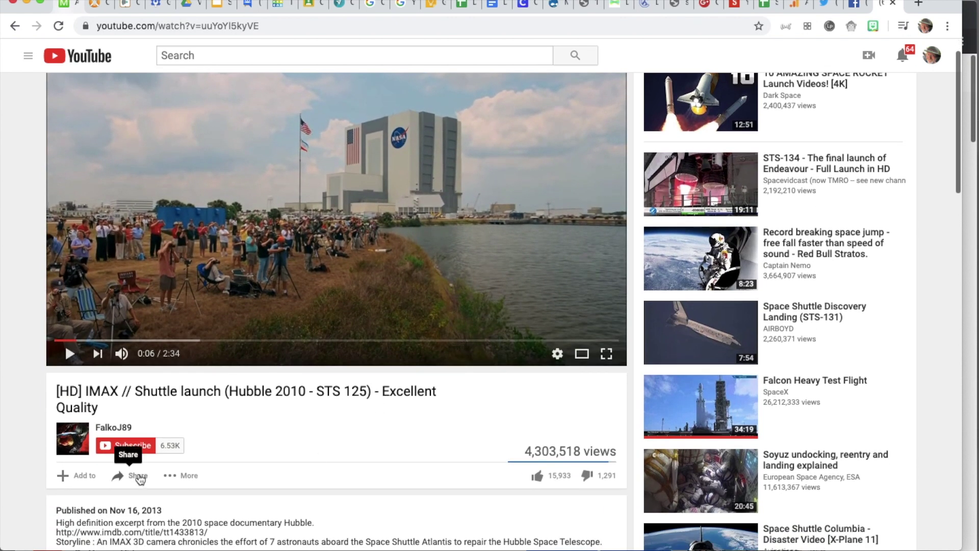
pyautogui.click(132, 475)
pyautogui.scroll(-5, 133, 475)
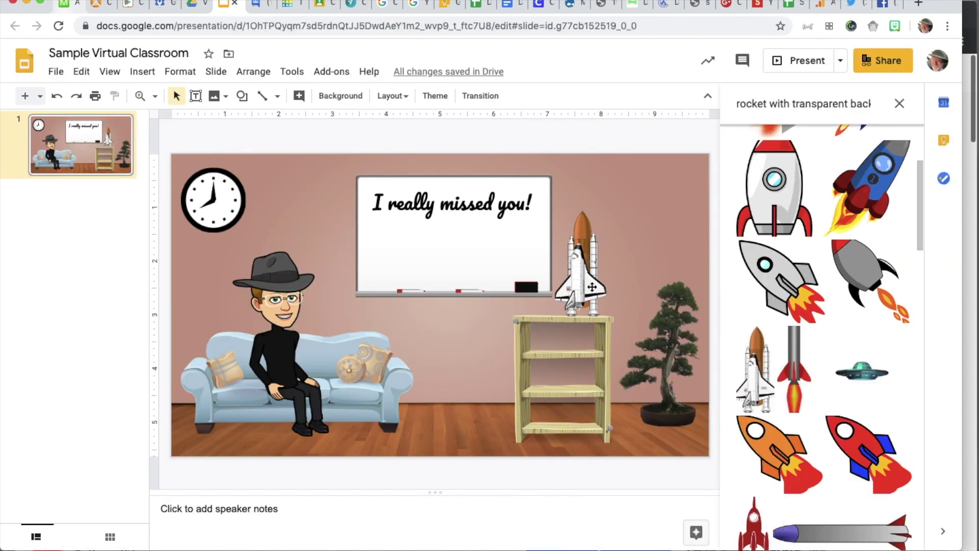
pyautogui.click(589, 285)
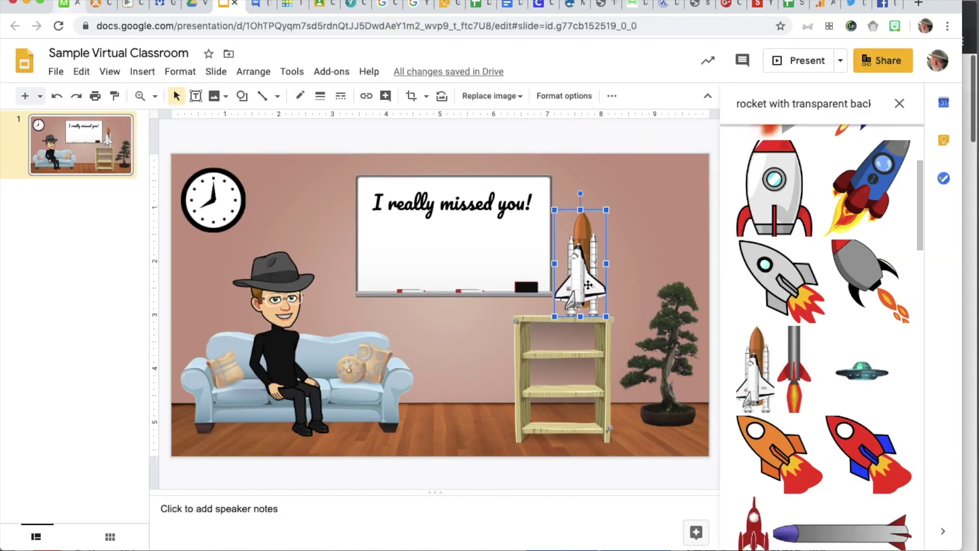
pyautogui.click(366, 97)
pyautogui.write('https://youtu.be/uuYoYI5kyVE')
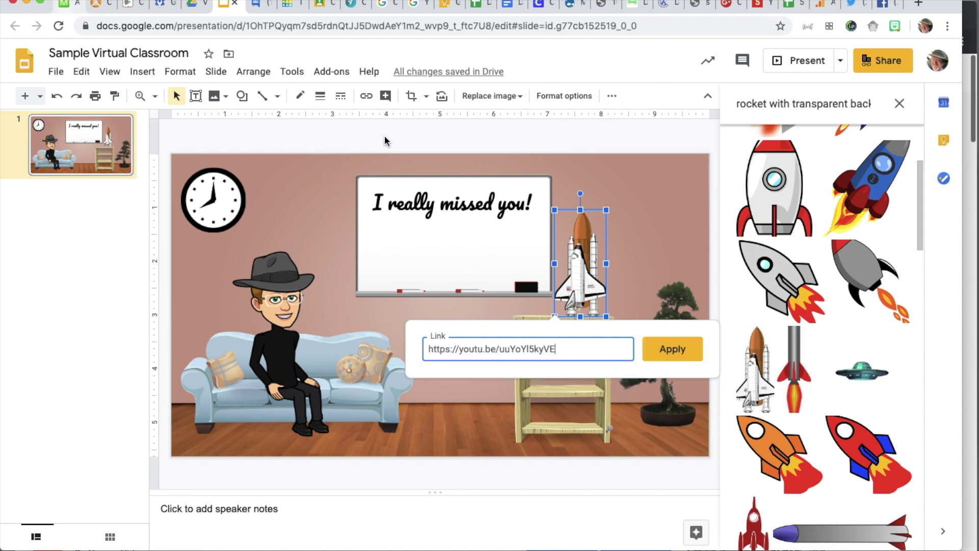
pyautogui.click(674, 352)
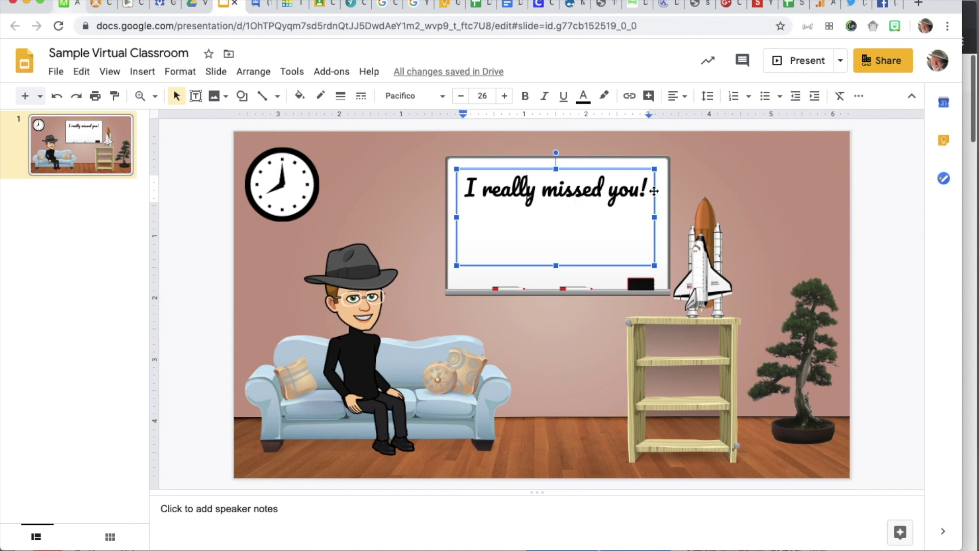
pyautogui.click(557, 267)
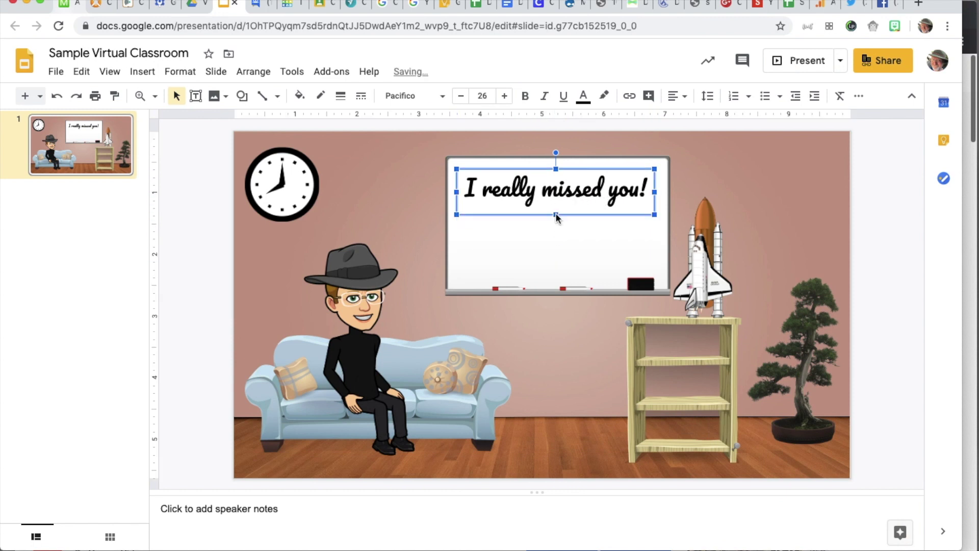
# - Add a bold whiteboard text box reading 'Click on the Space Shuttle for a cool video.'
pyautogui.click(195, 96)
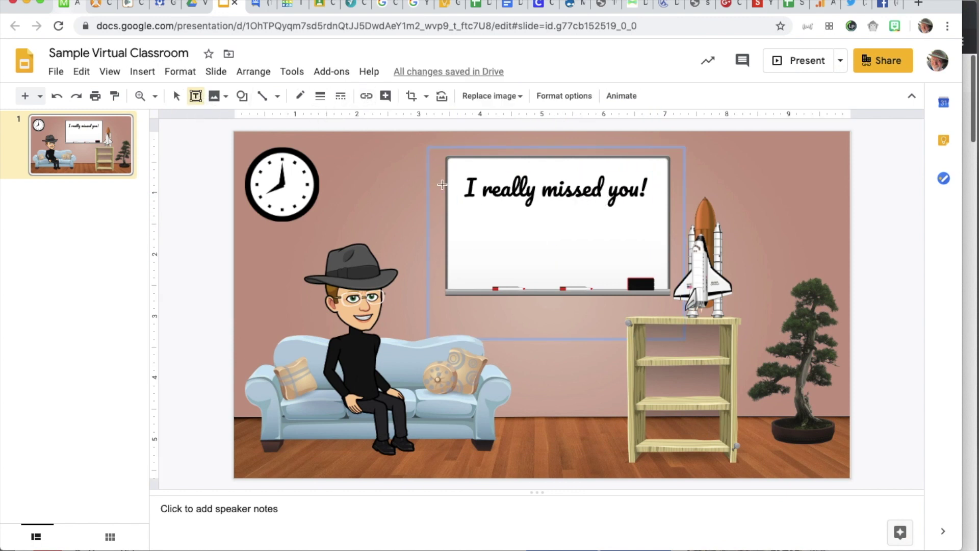
pyautogui.moveTo(457, 216); pyautogui.dragTo(655, 265)
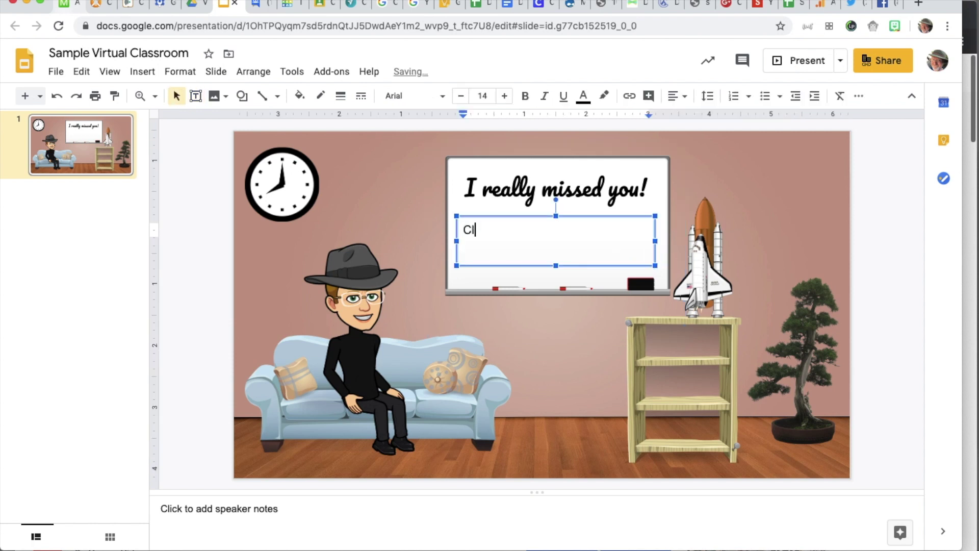
pyautogui.write('Click on the Space Shuttle')
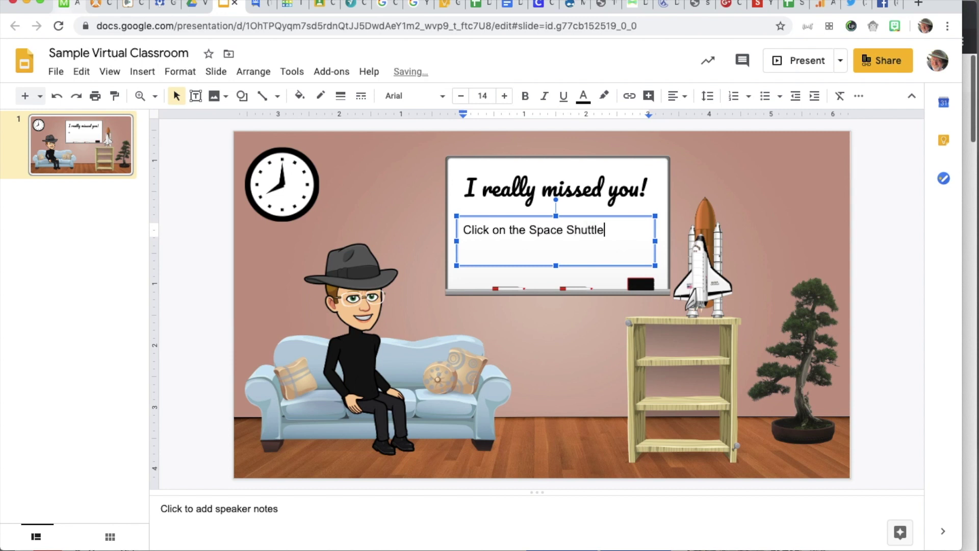
pyautogui.write('ool video.')
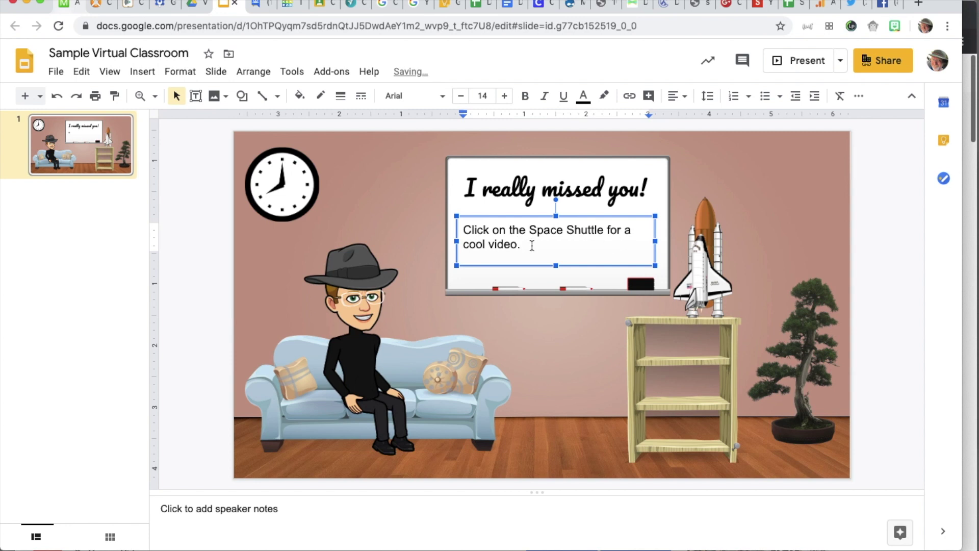
pyautogui.moveTo(531, 245); pyautogui.dragTo(458, 229)
pyautogui.hotkey('ctrl', 'b')
pyautogui.press('Escape')
pyautogui.press('Escape')
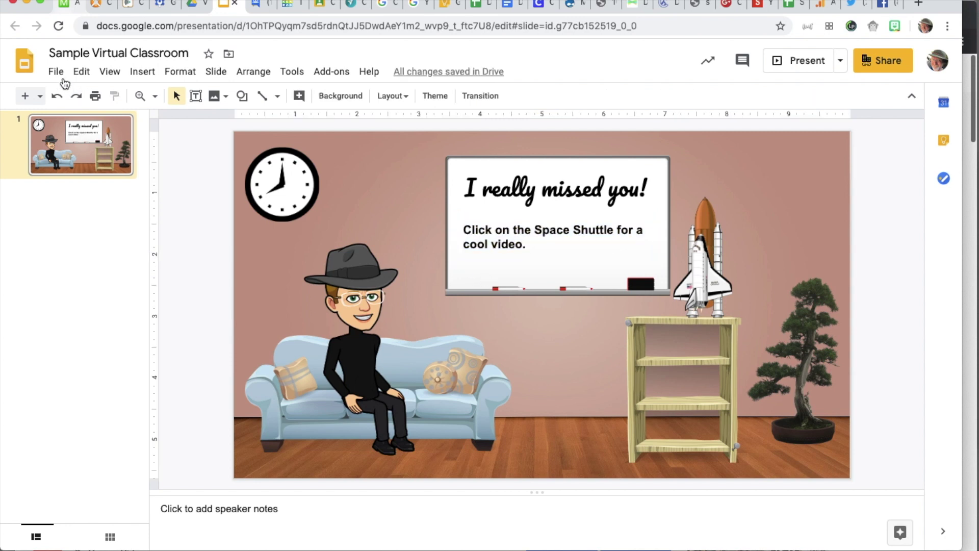
# - Download the Sample Virtual Classroom presentation as a PDF Document (.pdf)
pyautogui.click(56, 71)
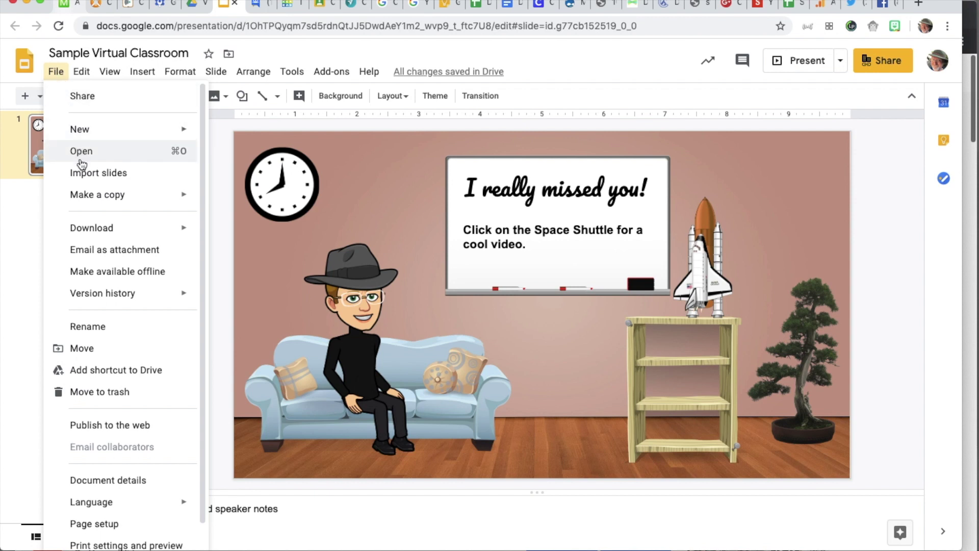
pyautogui.moveTo(93, 232)
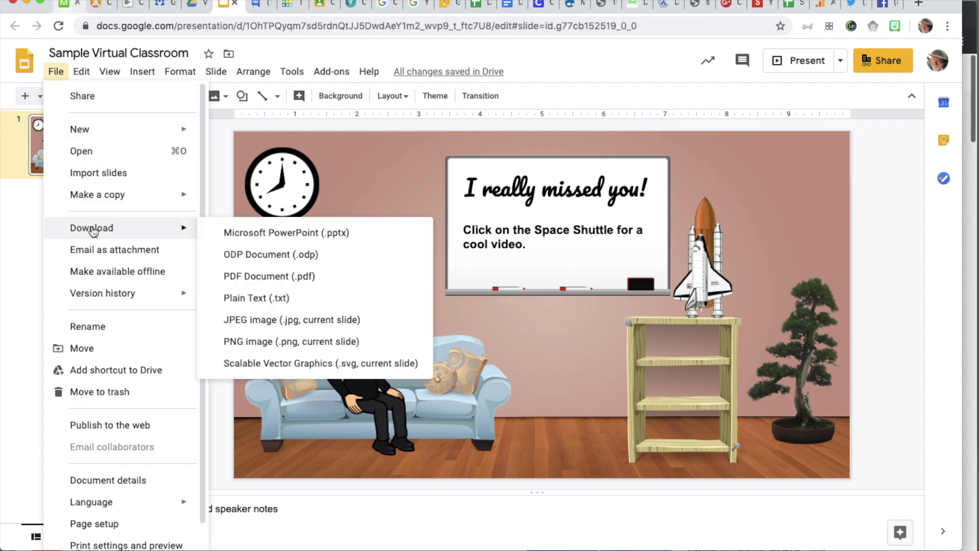
pyautogui.click(246, 278)
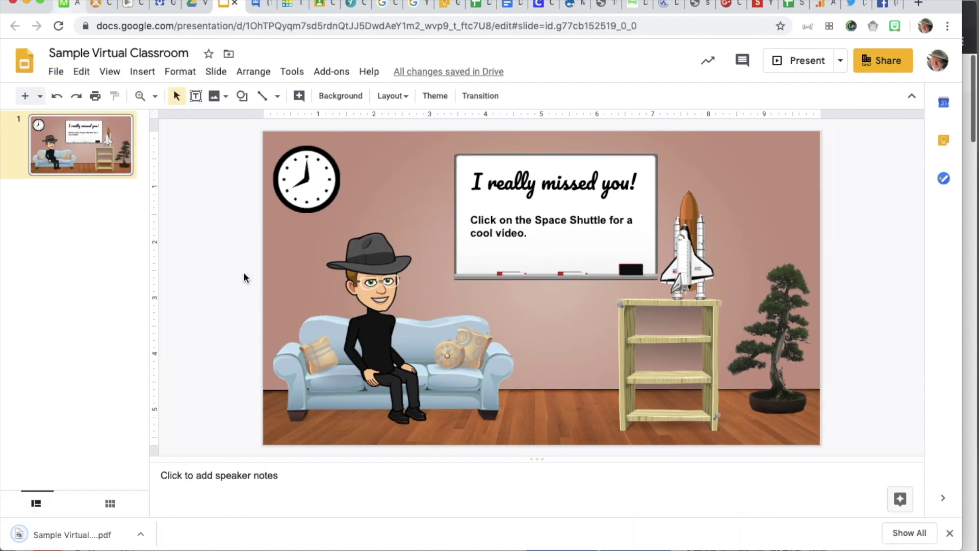
# - Open Sample Virtual Classroom.pdf and follow the shuttle's link to the YouTube video
pyautogui.click(72, 535)
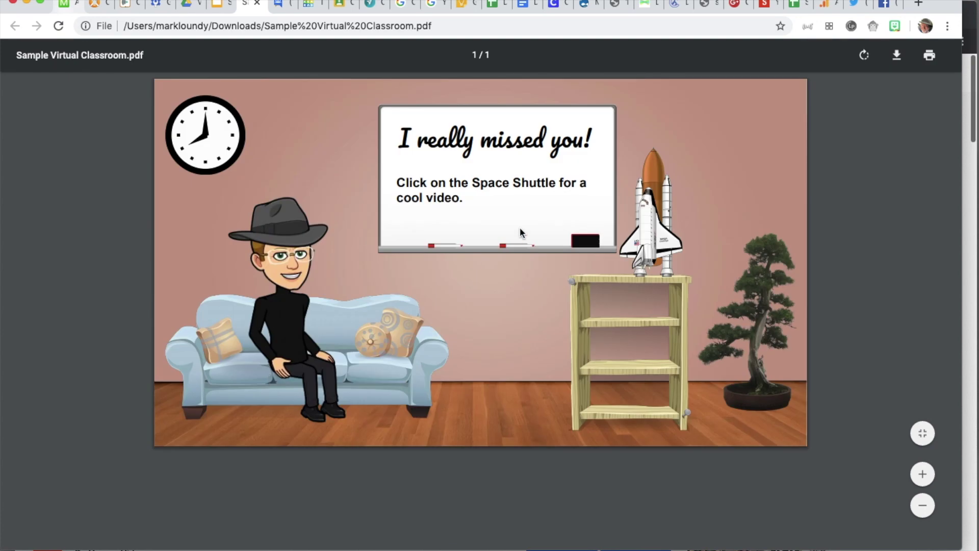
pyautogui.click(656, 227)
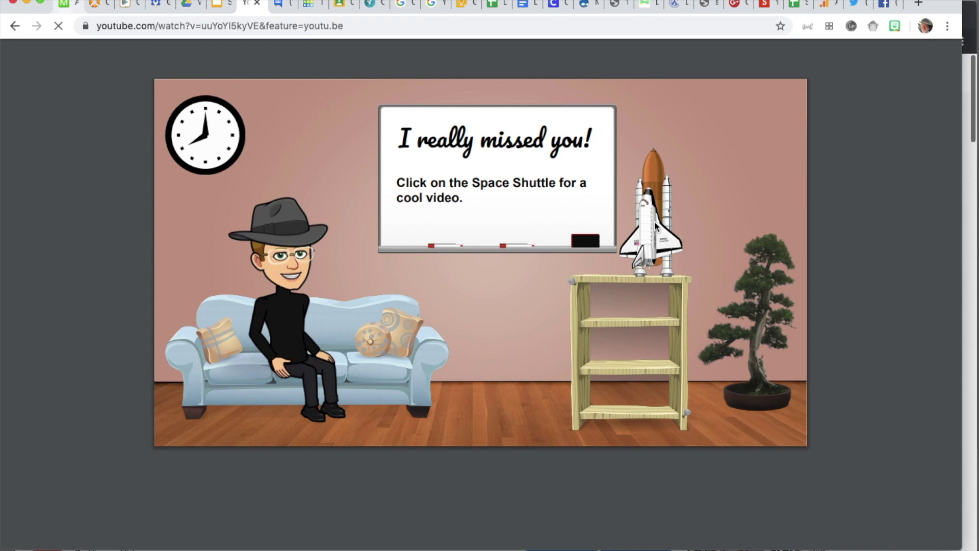